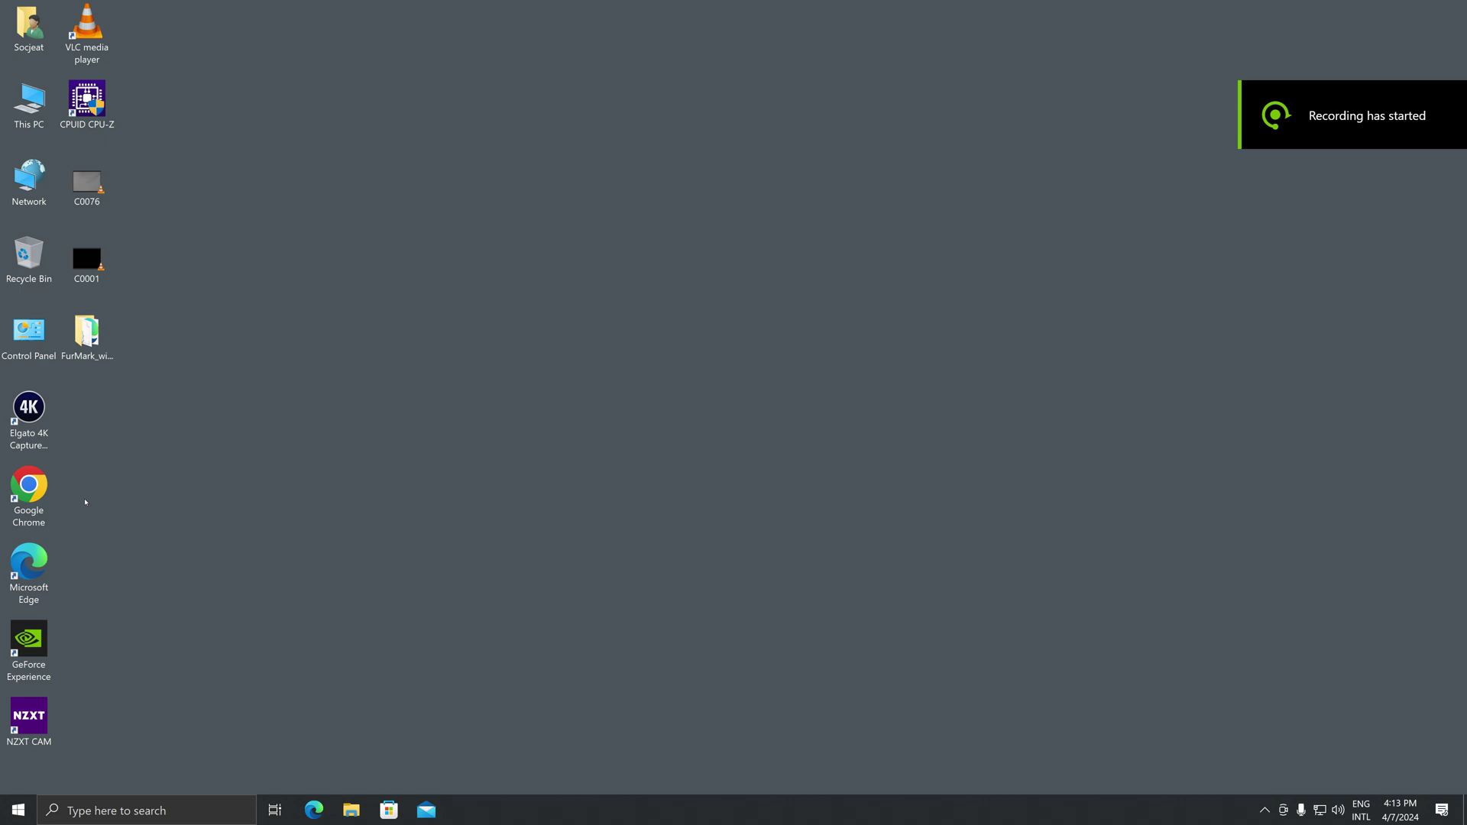
- Open Google Chrome and search Google for "how to check ecc memory in windows 10"
{"action": "left_click", "coordinate": [38, 495]}
{"action": "double_click", "coordinate": [38, 495]}
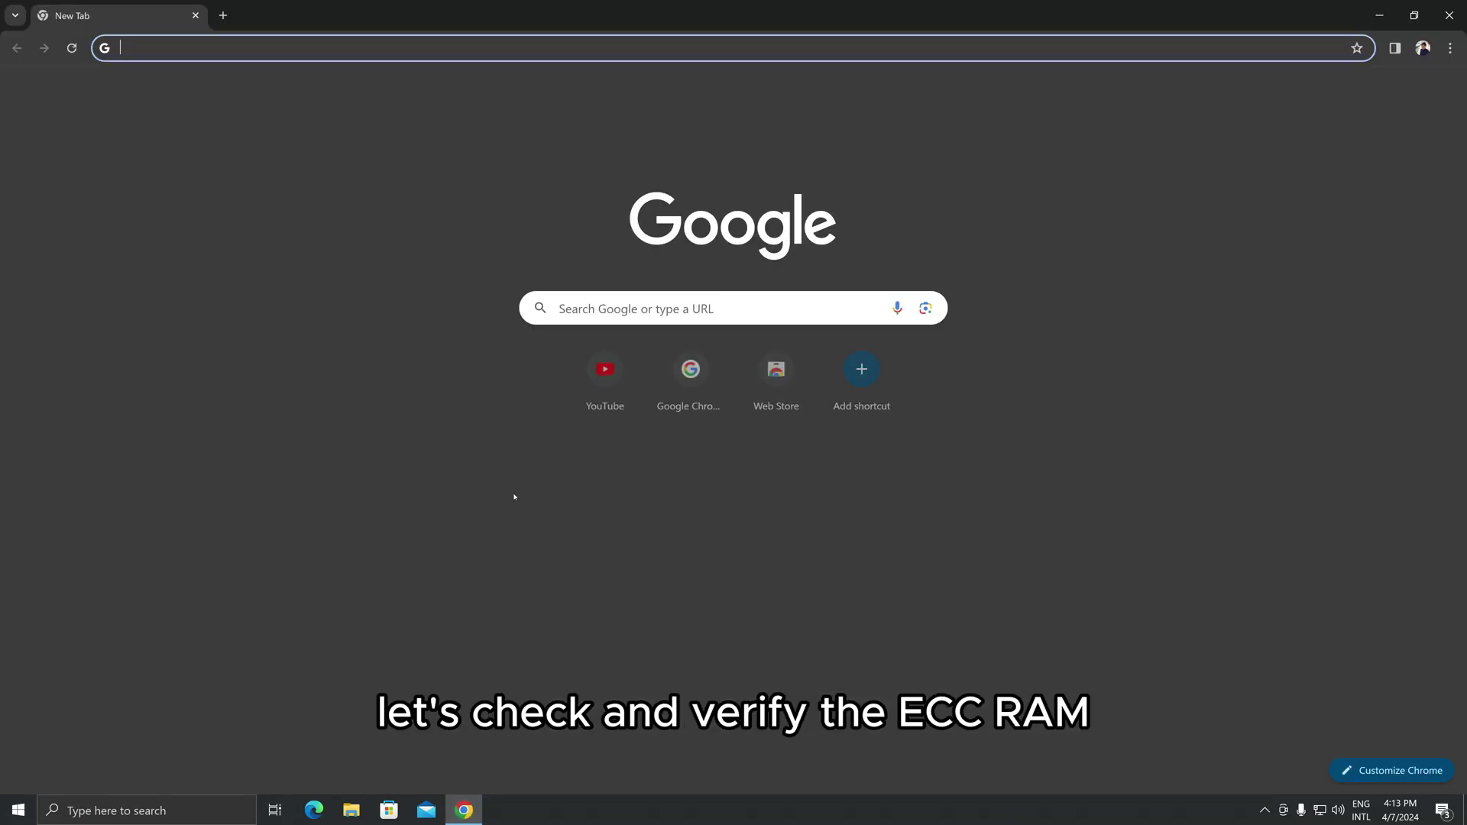
{"action": "left_click", "coordinate": [643, 307]}
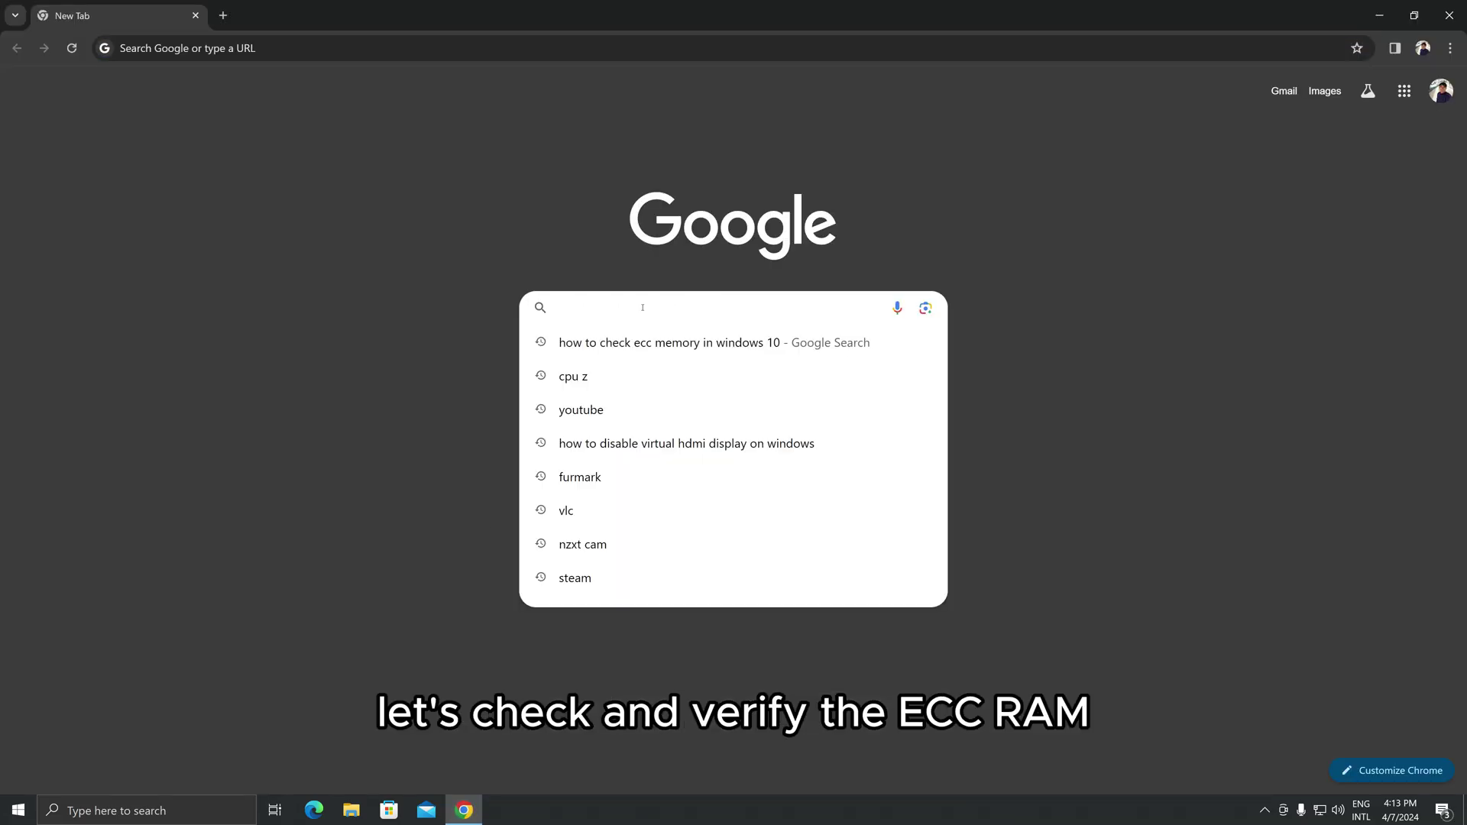
{"action": "type", "text": "How to c"}
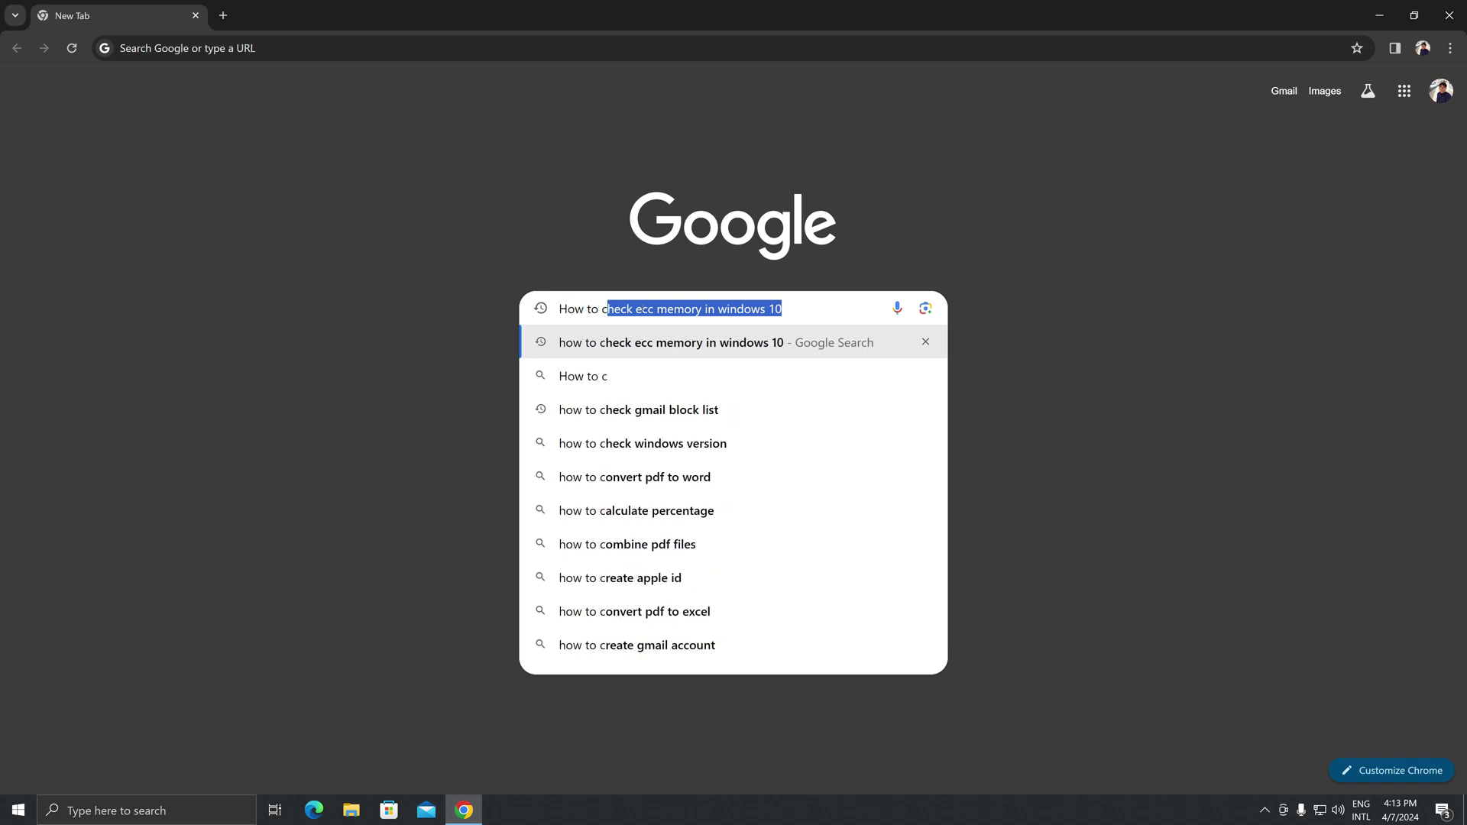
{"action": "type", "text": "heck"}
{"action": "key", "text": "Return"}
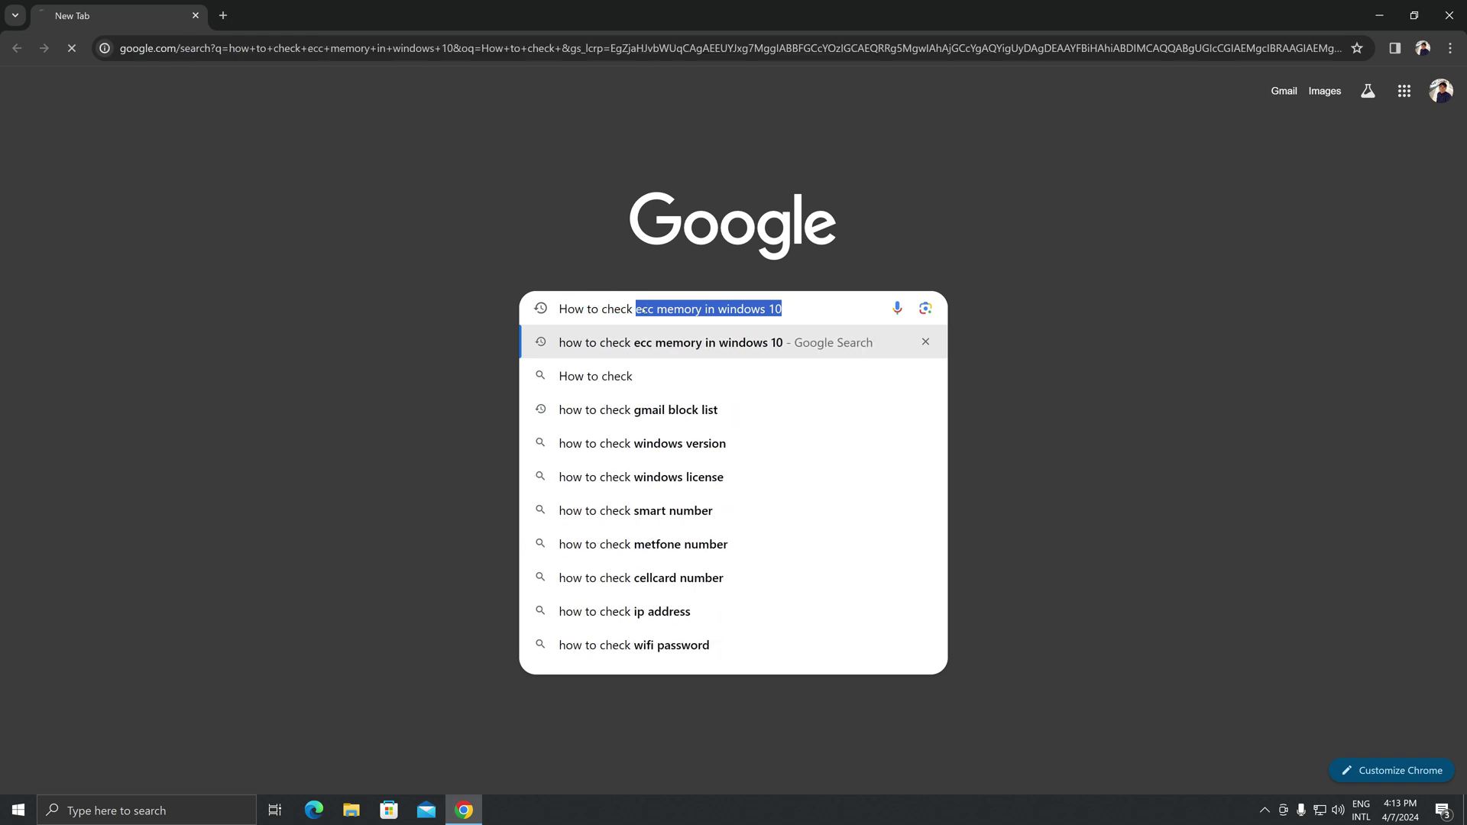
- Open the Super User question "How do I tell if my Memory is ECC or Non-ECC?" from the search results and go to its answers
{"action": "scroll", "coordinate": [643, 310], "scroll_direction": "down", "scroll_amount": 7}
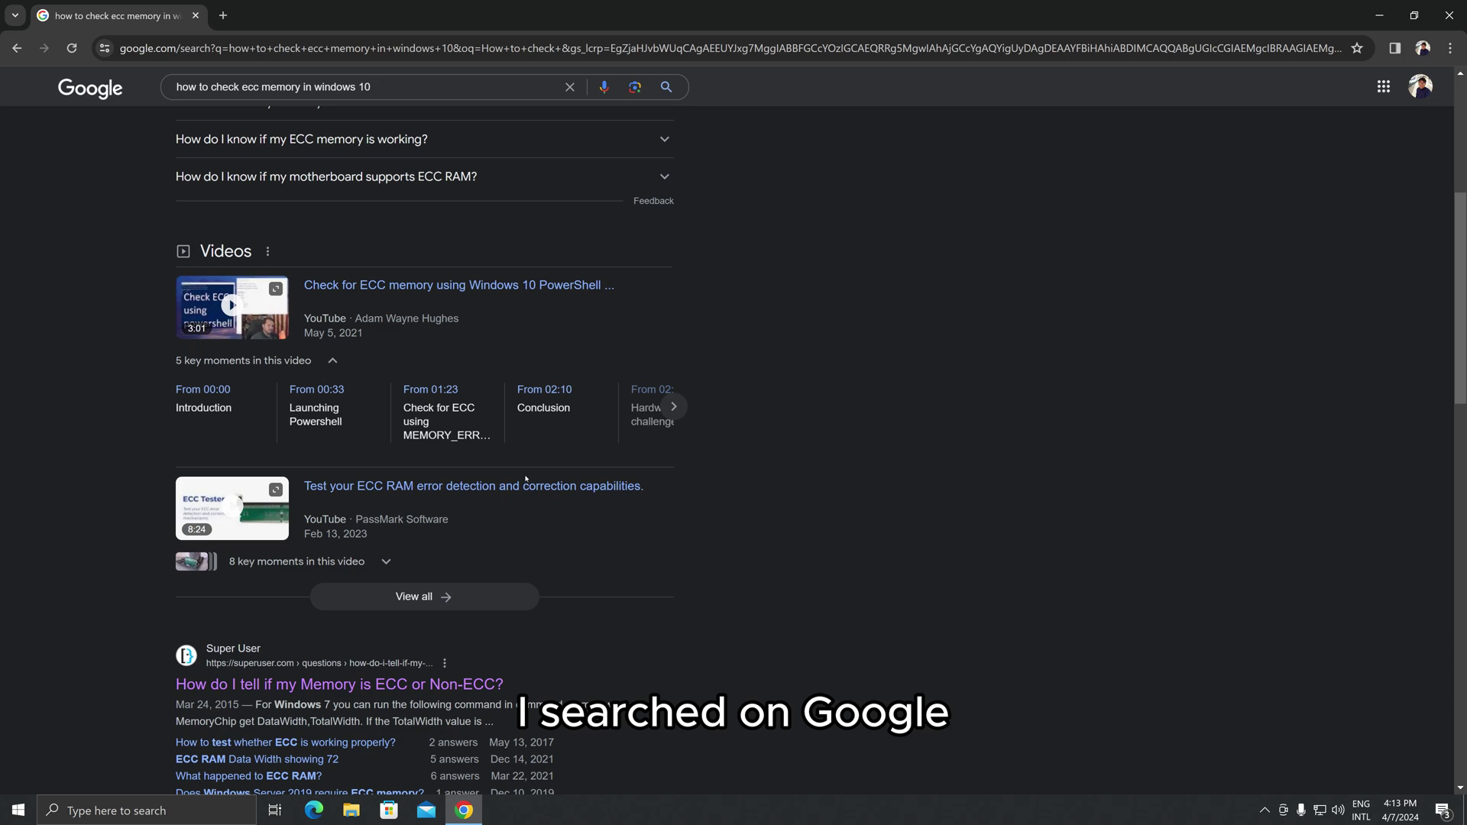
{"action": "key", "text": "ctrl+plus"}
{"action": "key", "text": "ctrl+plus"}
{"action": "key", "text": "ctrl+plus"}
{"action": "key", "text": "ctrl+plus"}
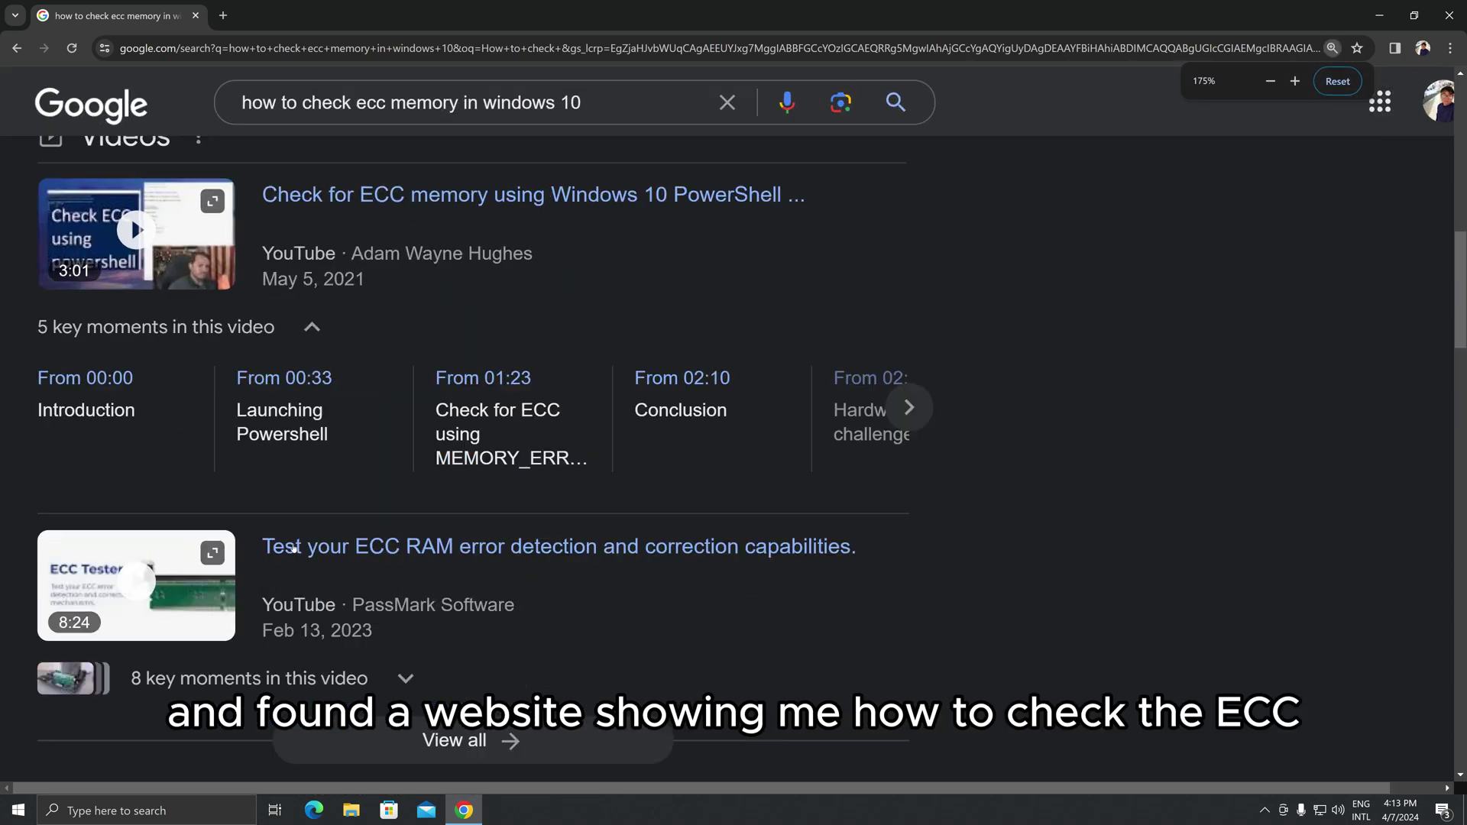
{"action": "scroll", "coordinate": [293, 549], "scroll_direction": "down", "scroll_amount": 5}
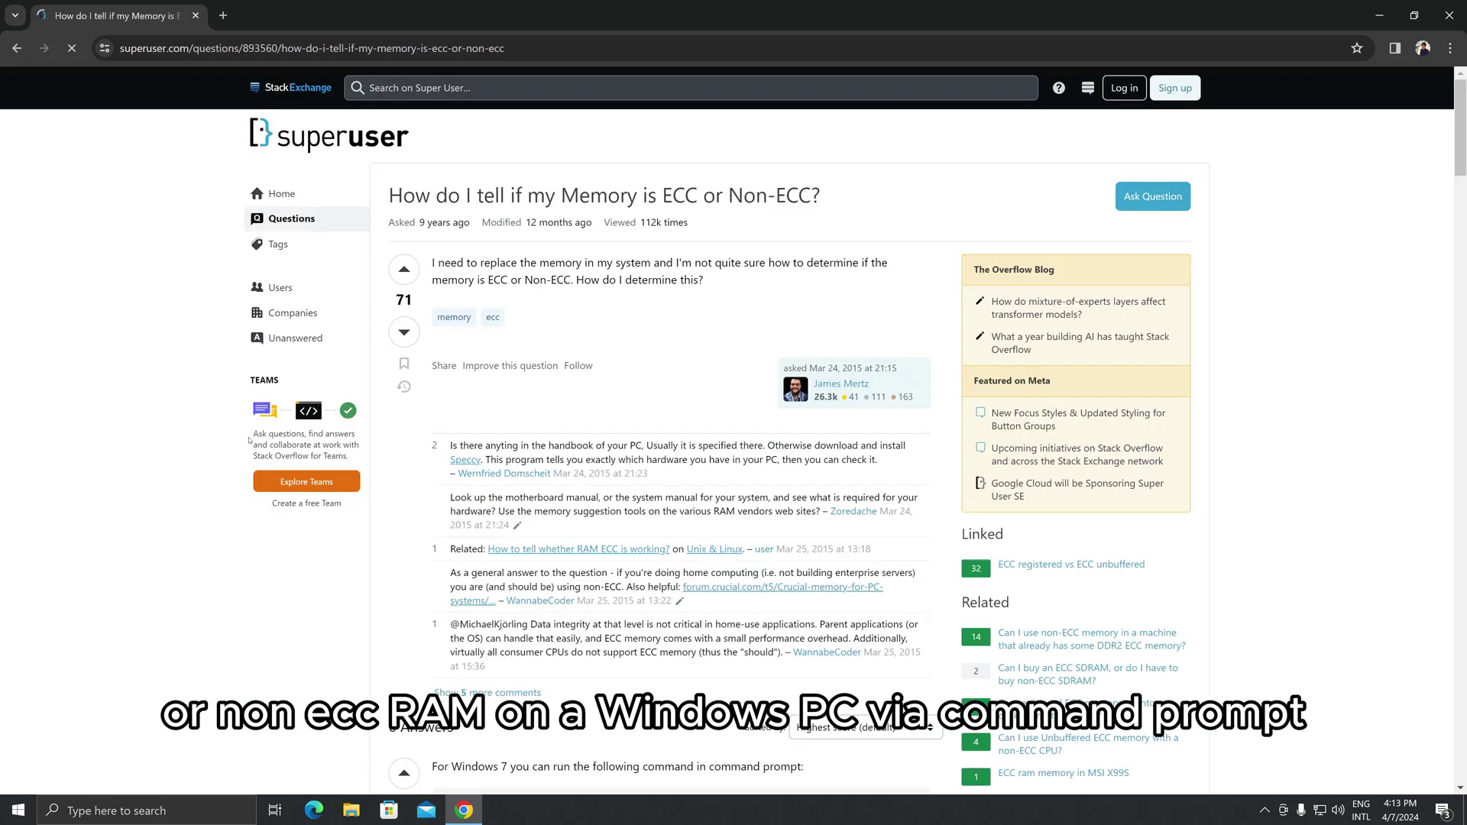
{"action": "scroll", "coordinate": [563, 514], "scroll_direction": "down", "scroll_amount": 3}
- Open Command Prompt as administrator and arrange it side by side with the browser window
{"action": "key", "text": "super"}
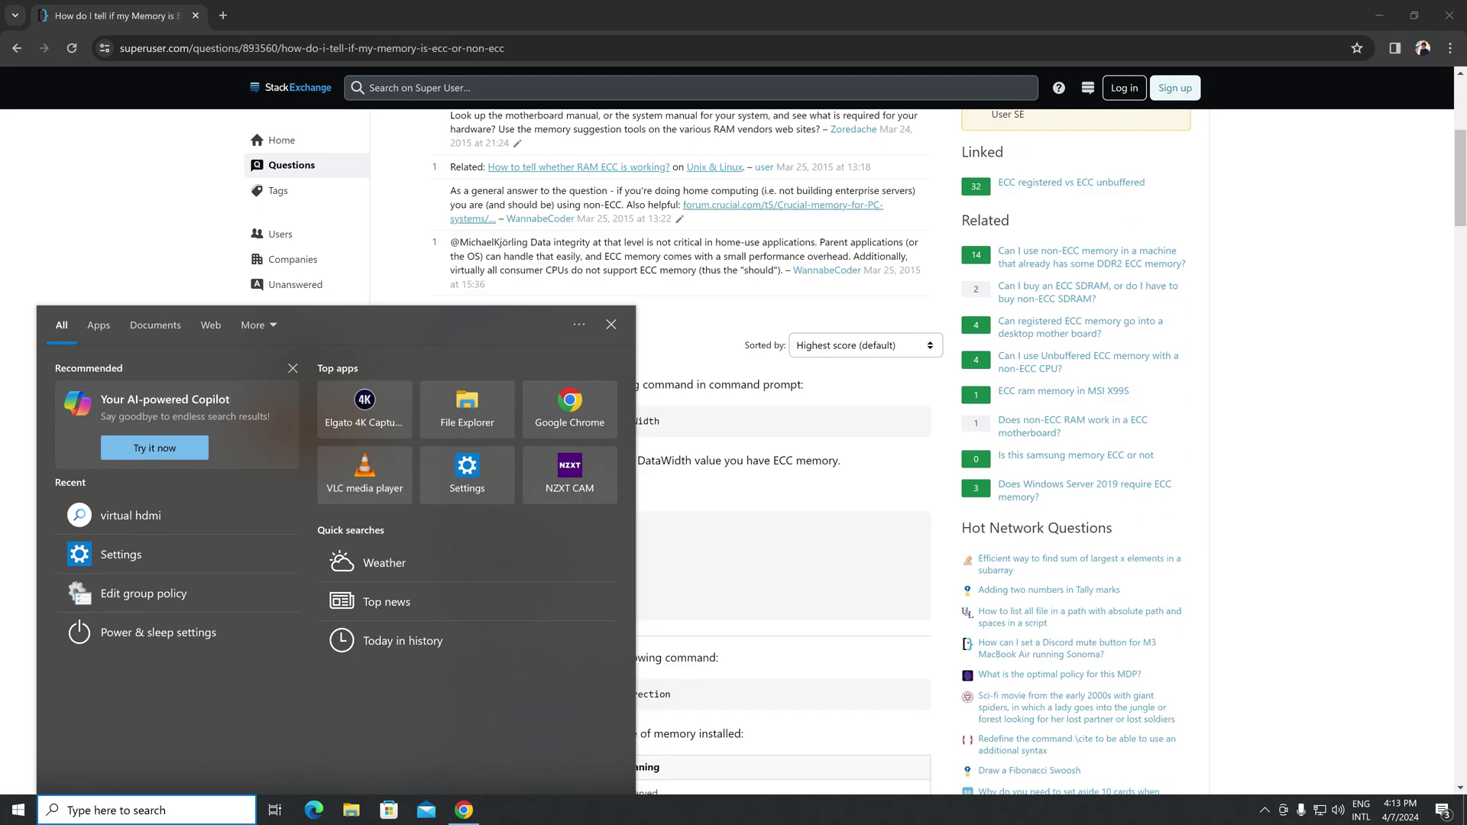
{"action": "type", "text": "CMD"}
{"action": "right_click", "coordinate": [53, 367]}
{"action": "left_click", "coordinate": [100, 384]}
{"action": "key", "text": "alt+y"}
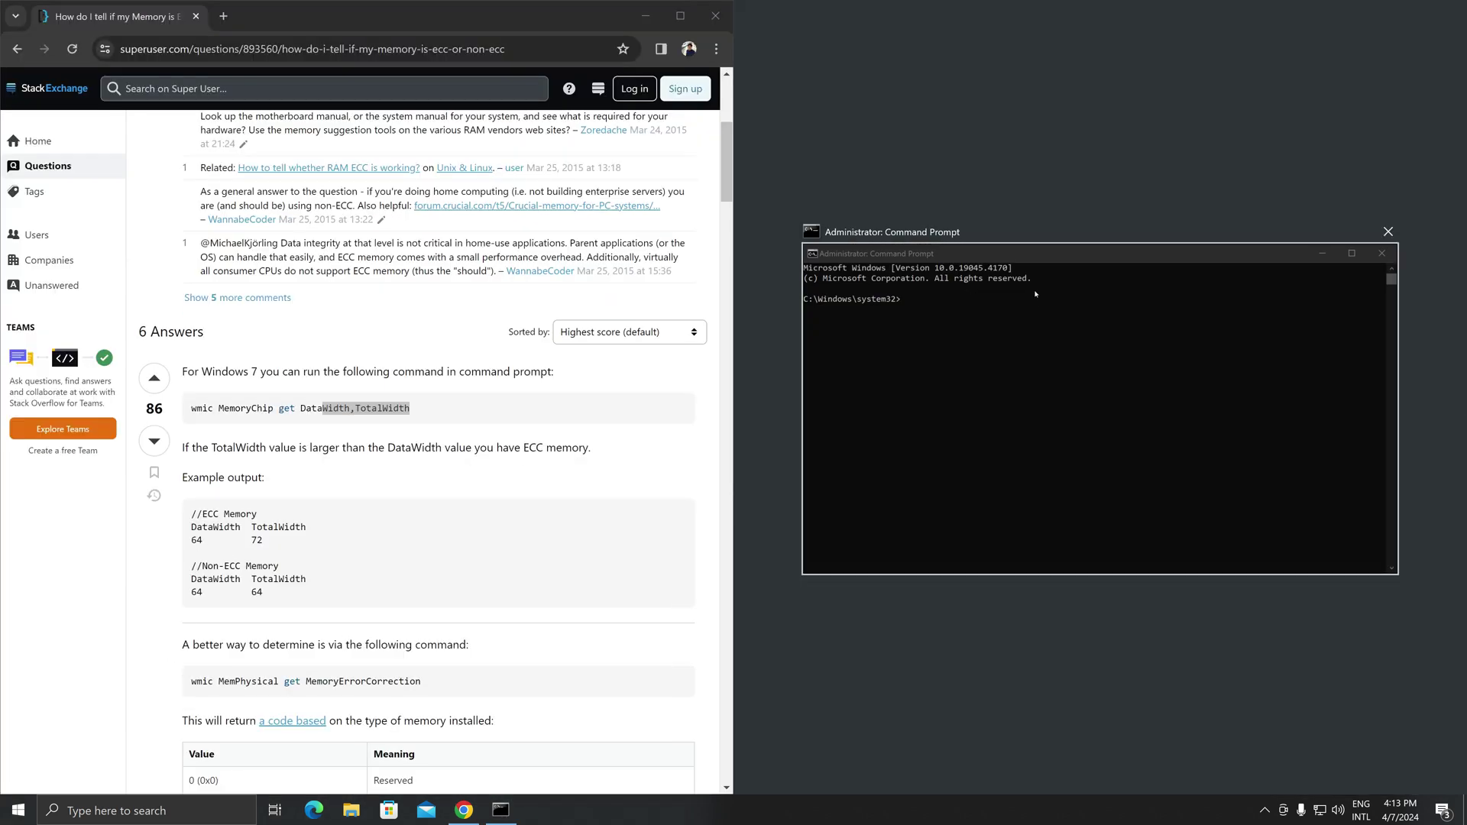
{"action": "left_click", "coordinate": [1035, 294]}
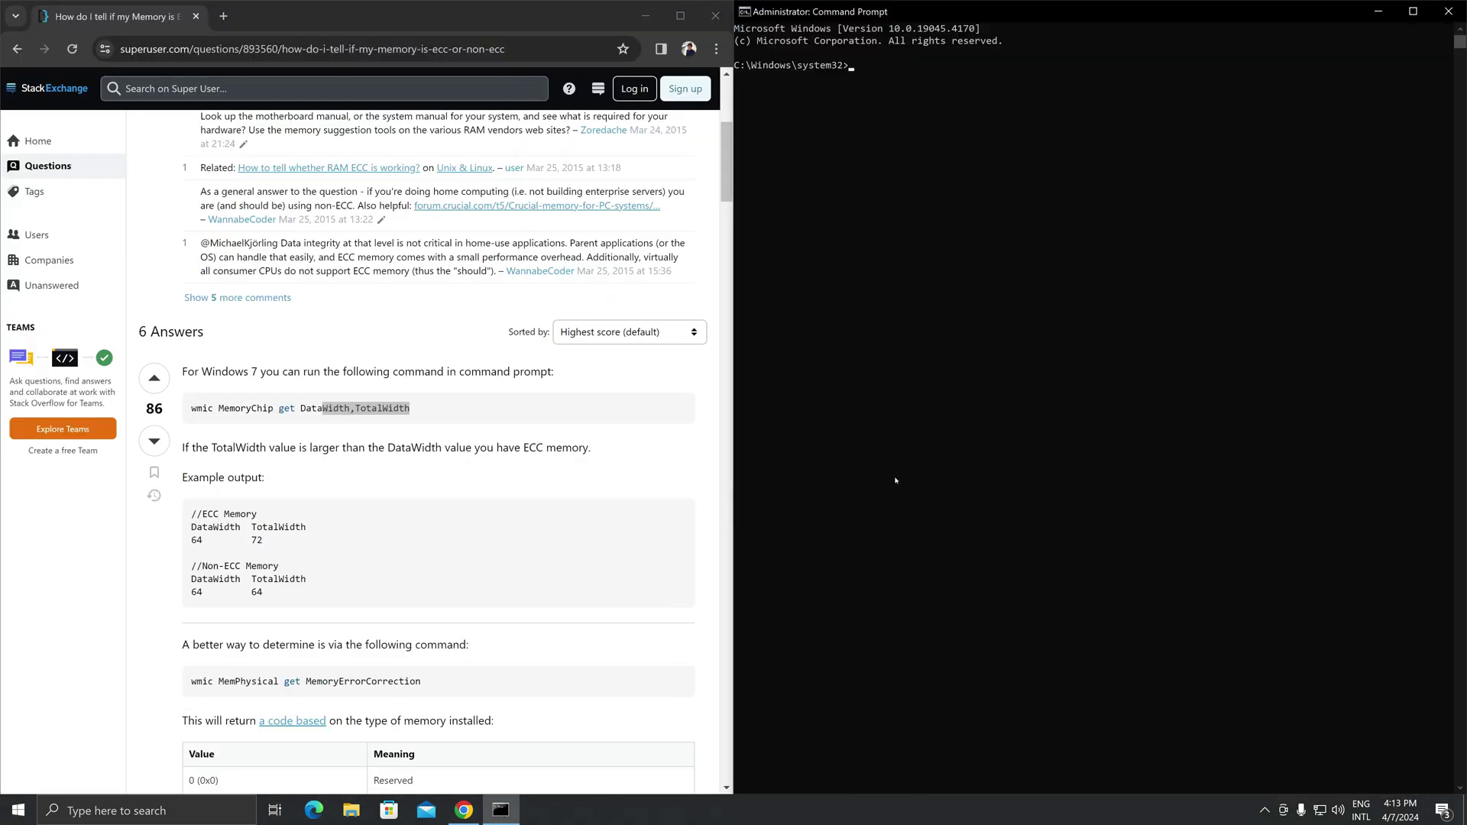
- Enlarge the text in both windows and copy the command "wmic MemoryChip get DataWidth,TotalWidth" from the top answer
{"action": "scroll", "coordinate": [896, 480], "scroll_direction": "up", "scroll_amount": 5}
{"action": "scroll", "coordinate": [428, 428], "scroll_direction": "up", "scroll_amount": 3}
{"action": "left_click_drag", "start_coordinate": [425, 401], "coordinate": [97, 402]}
{"action": "right_click", "coordinate": [149, 398]}
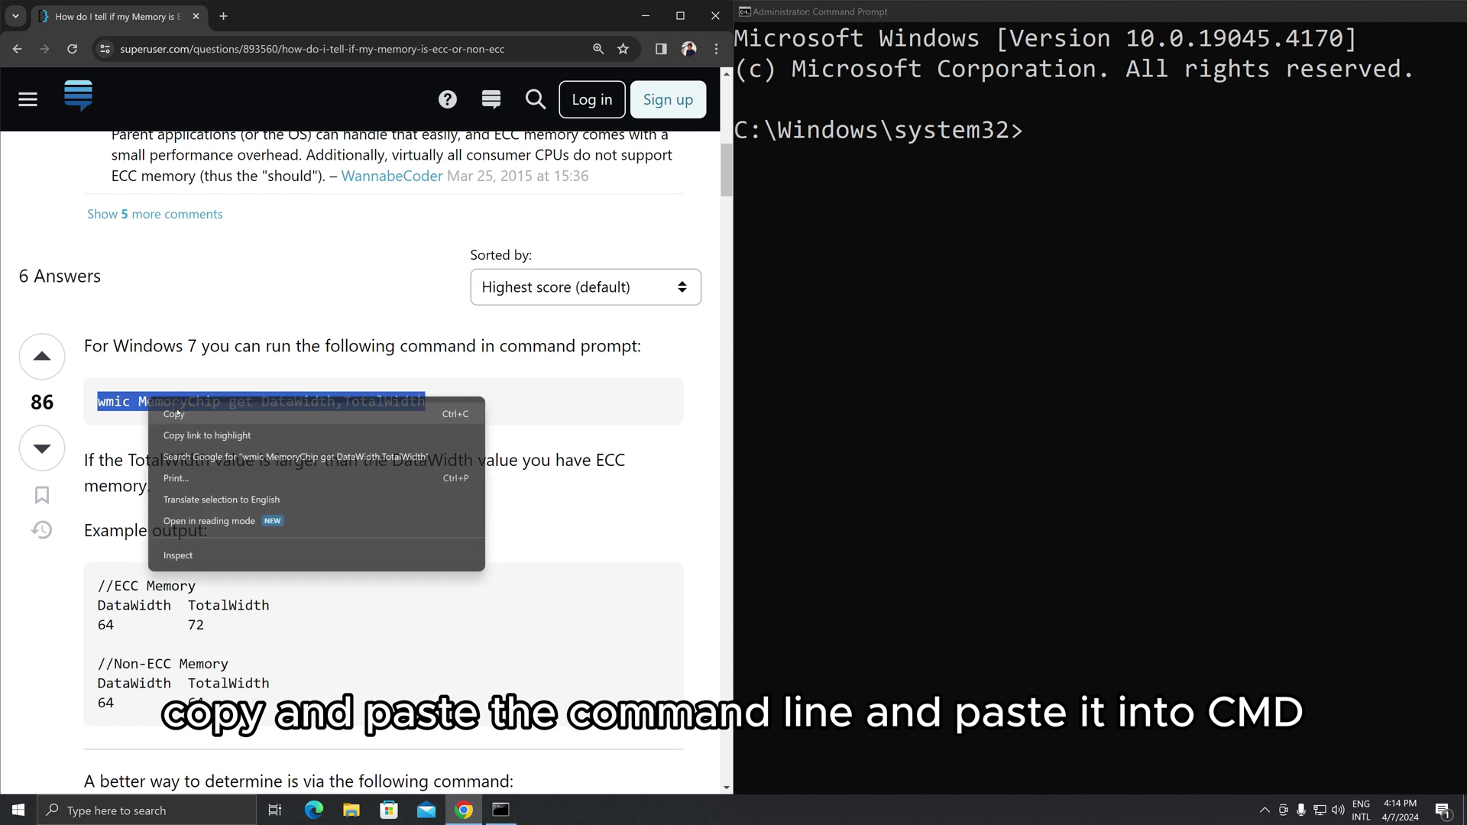
{"action": "left_click", "coordinate": [192, 415]}
- Paste the copied MemoryChip command into Command Prompt, reduce the console text to fit it, and run it
{"action": "left_click", "coordinate": [1035, 154]}
{"action": "right_click", "coordinate": [1052, 152]}
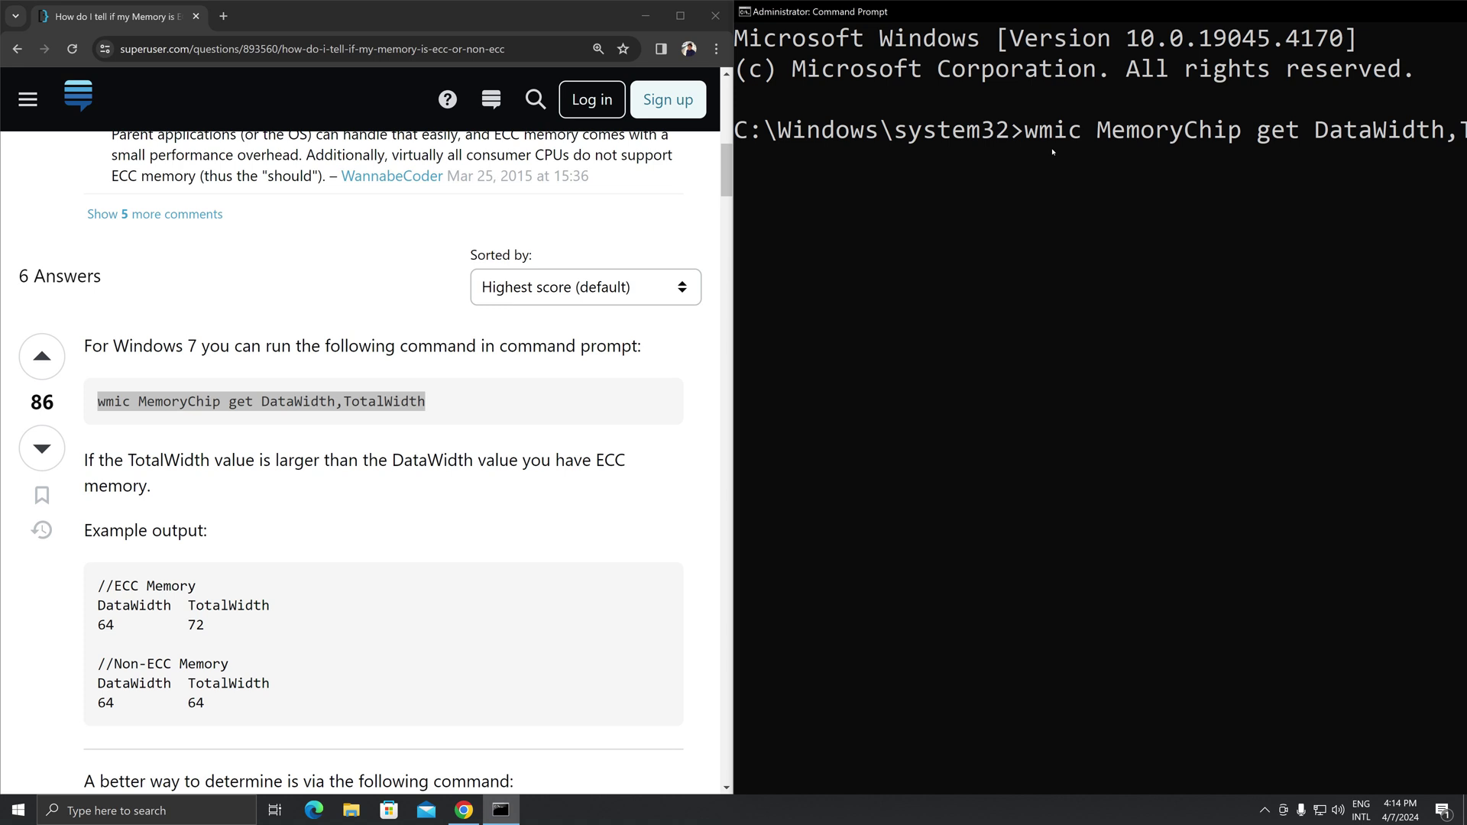
{"action": "scroll", "coordinate": [1052, 151], "scroll_direction": "down", "scroll_amount": 5}
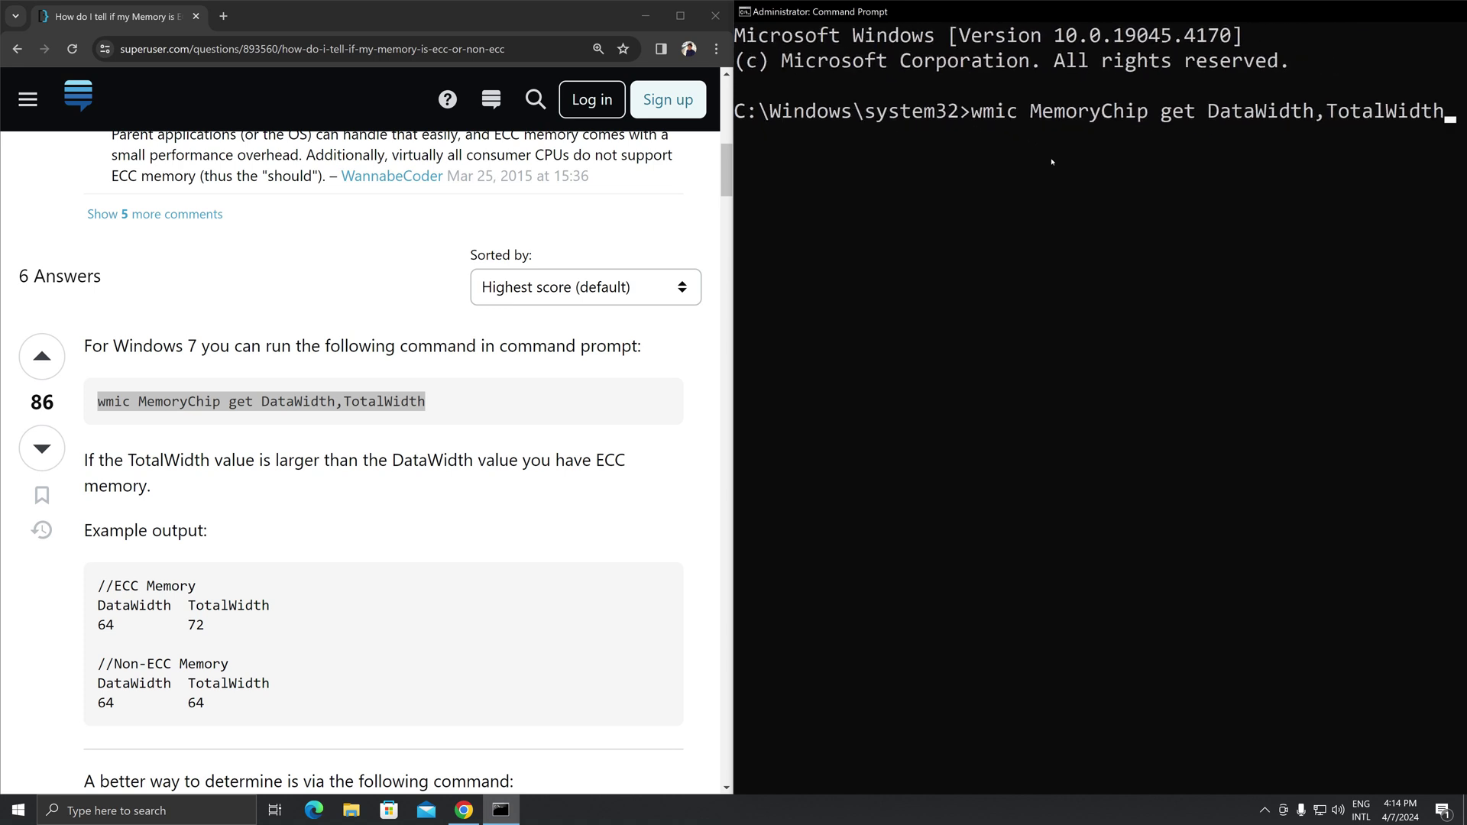
{"action": "scroll", "coordinate": [1052, 162], "scroll_direction": "down", "scroll_amount": 2}
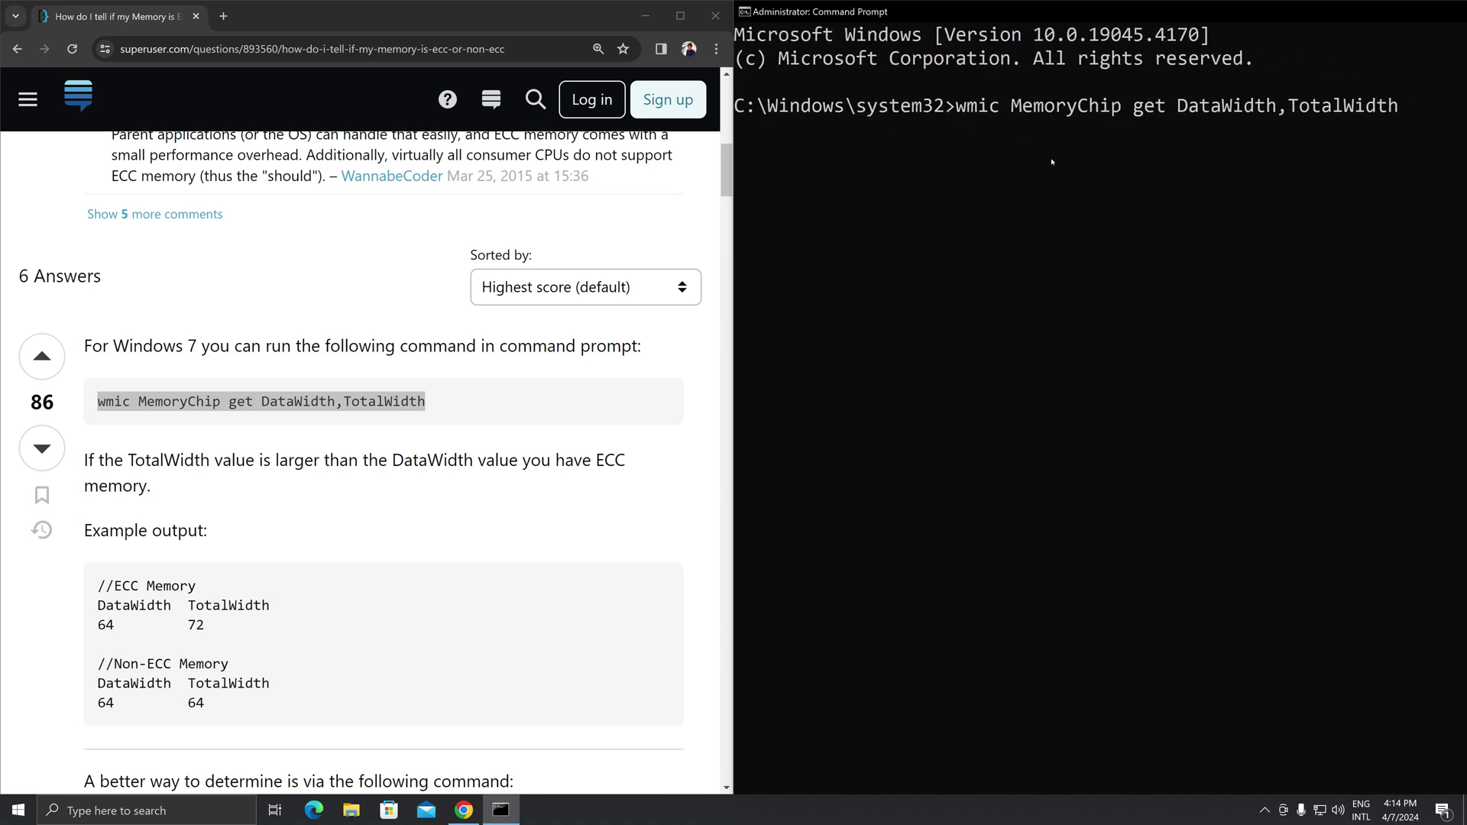
{"action": "key", "text": "Return"}
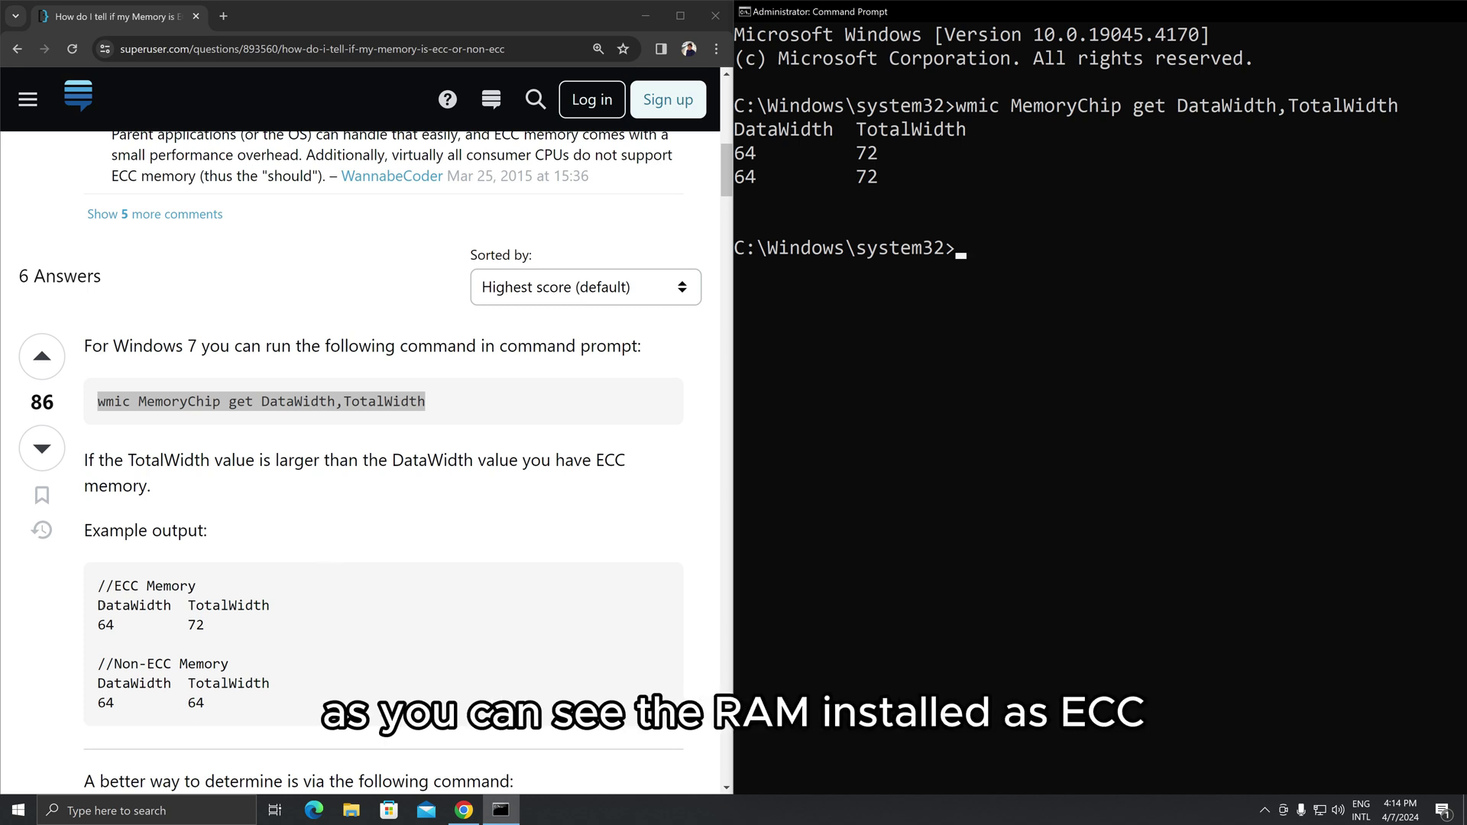
- Compare the DataWidth and TotalWidth output with the answer's ECC Memory example
{"action": "left_click_drag", "start_coordinate": [104, 605], "coordinate": [205, 625]}
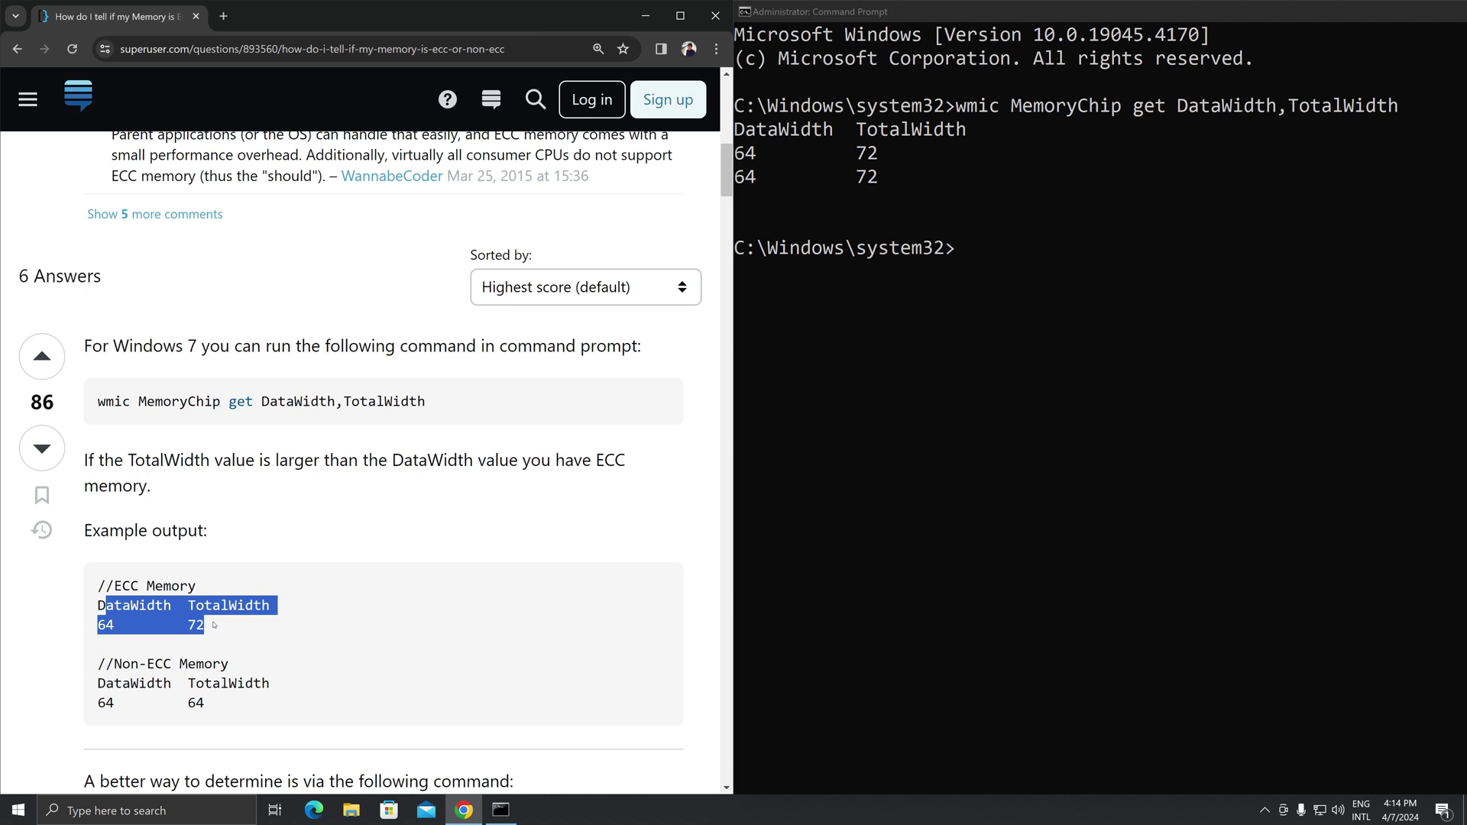
{"action": "left_click_drag", "start_coordinate": [98, 585], "coordinate": [226, 632]}
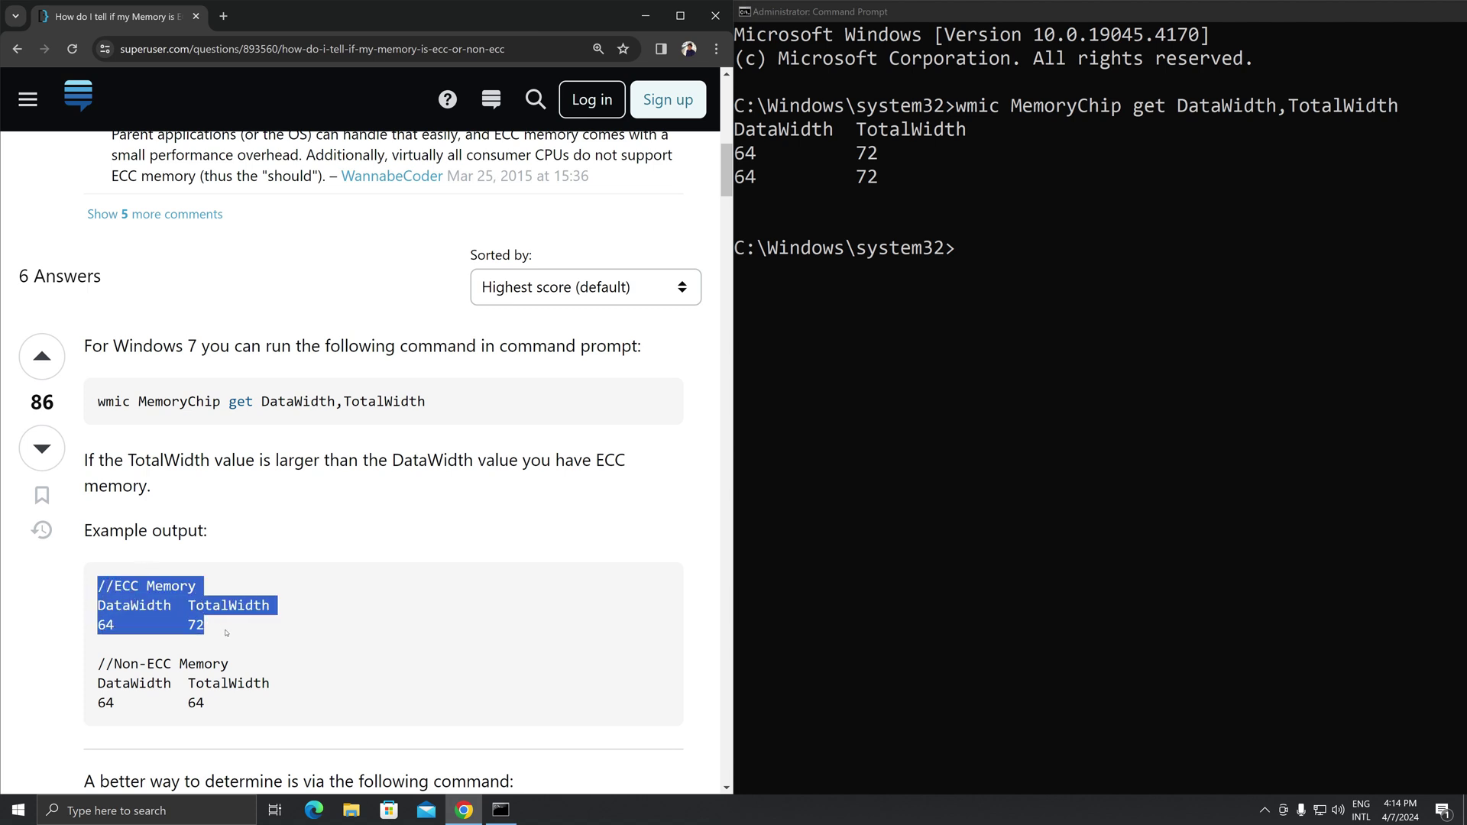
{"action": "left_click", "coordinate": [935, 179]}
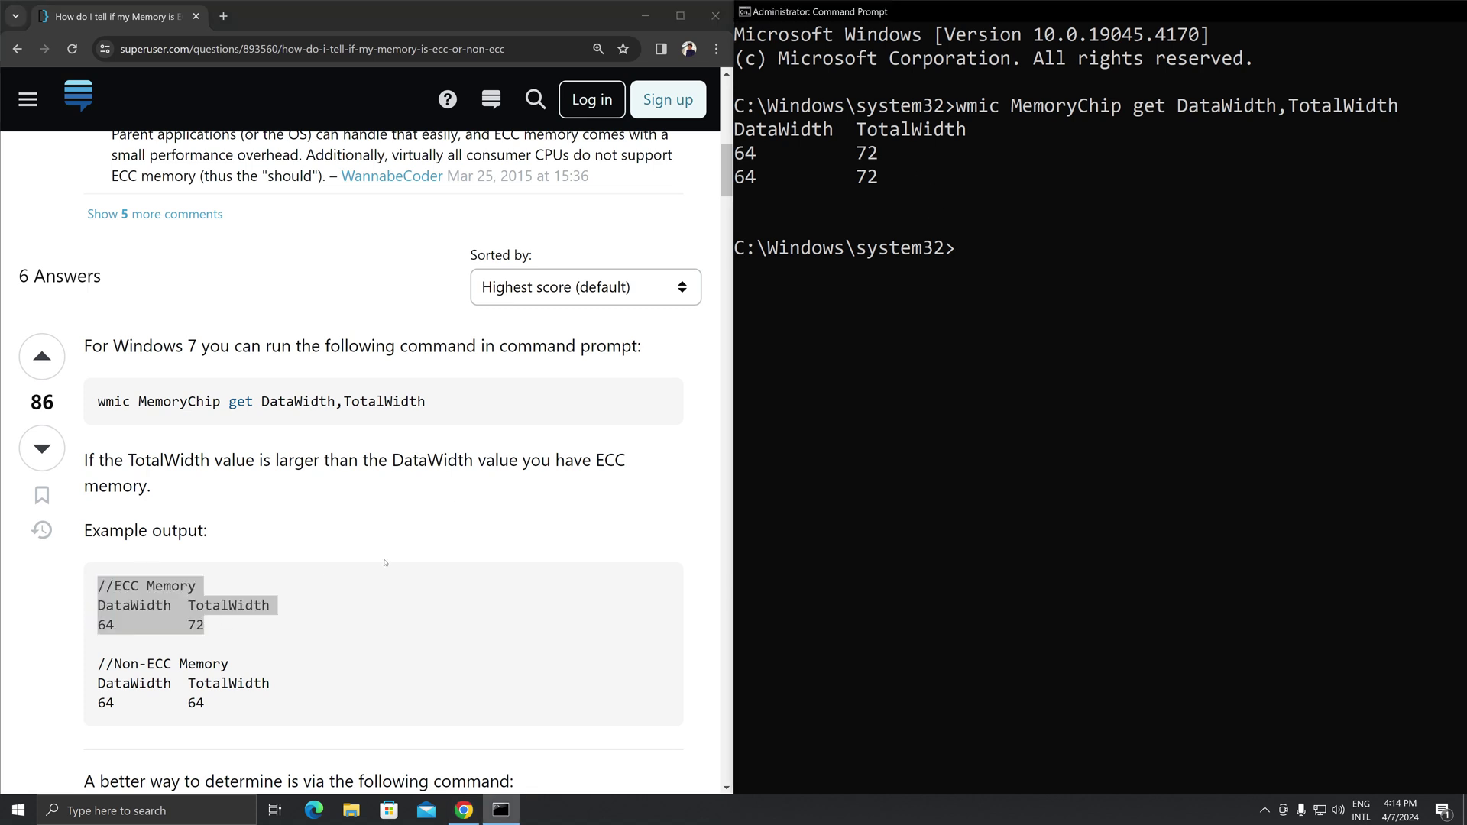
- Copy the command "wmic MemPhysical get MemoryErrorCorrection" from the same answer
{"action": "scroll", "coordinate": [385, 562], "scroll_direction": "down", "scroll_amount": 5}
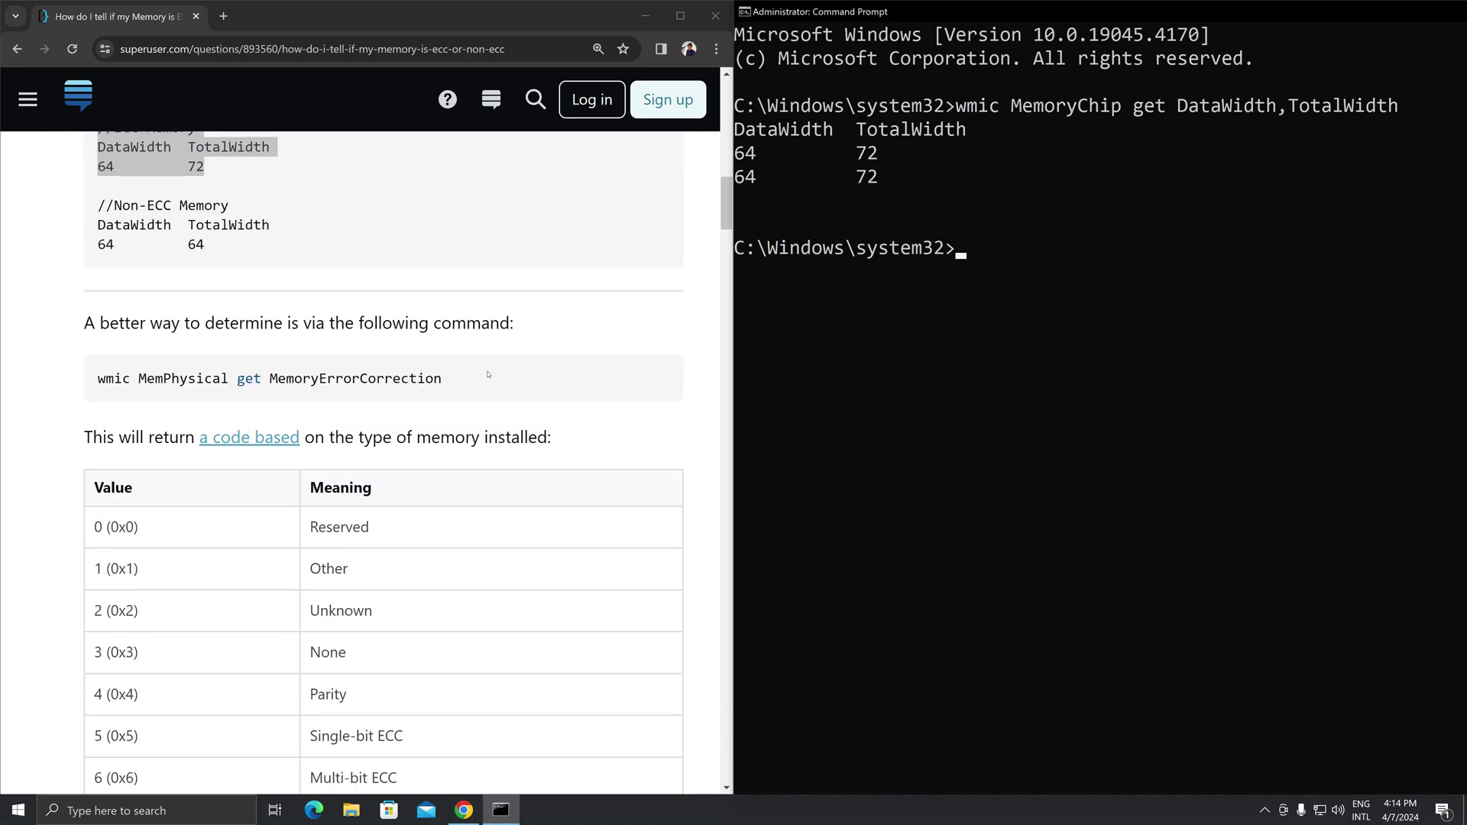
{"action": "left_click", "coordinate": [454, 384]}
{"action": "left_click_drag", "start_coordinate": [442, 379], "coordinate": [105, 379]}
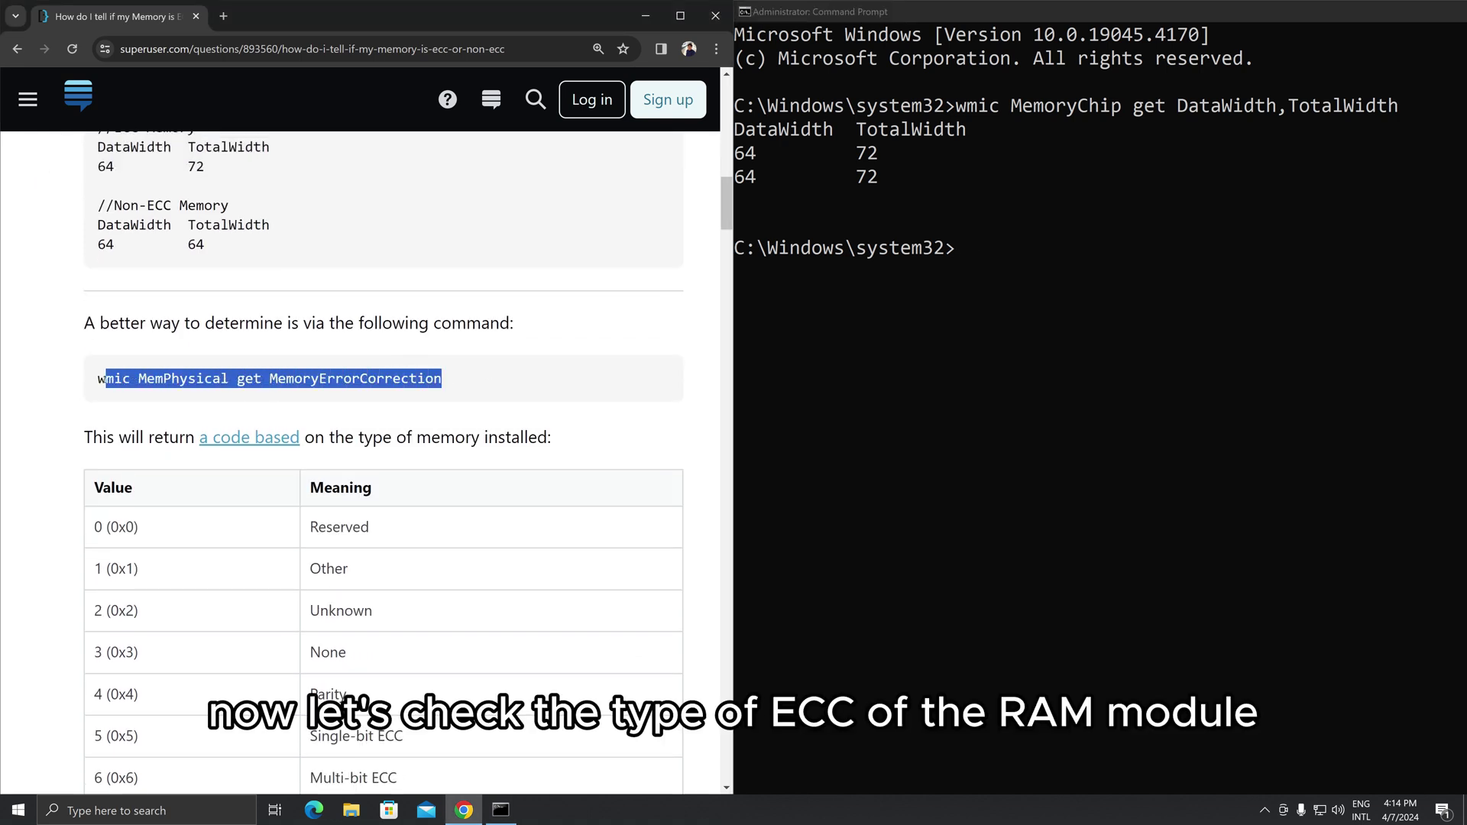
{"action": "right_click", "coordinate": [113, 373]}
{"action": "left_click", "coordinate": [149, 387]}
- Review the answer's value and meaning table, and run the copied MemPhysical command in Command Prompt
{"action": "scroll", "coordinate": [232, 501], "scroll_direction": "down", "scroll_amount": 4}
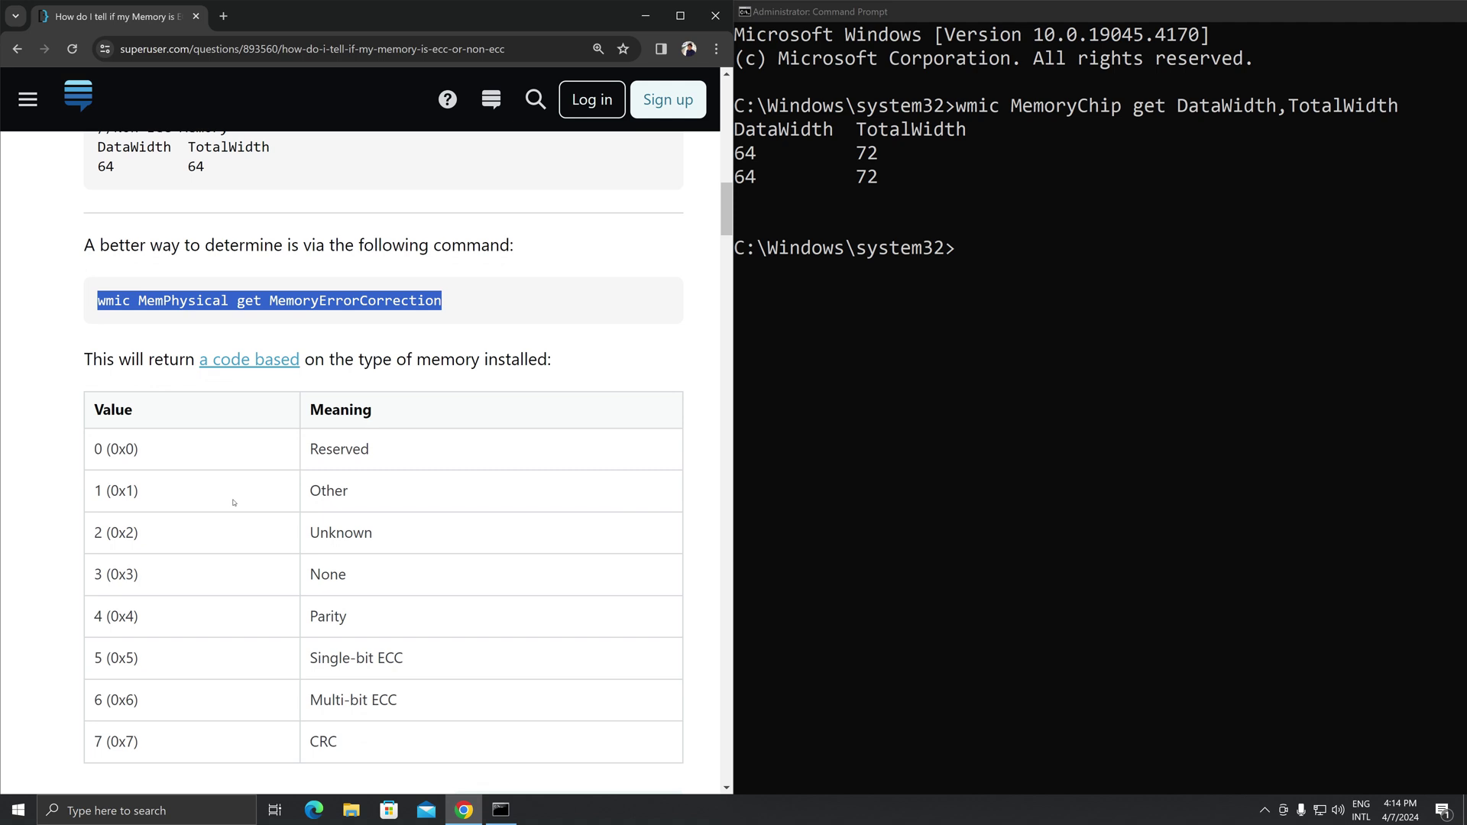
{"action": "scroll", "coordinate": [162, 384], "scroll_direction": "up", "scroll_amount": 1}
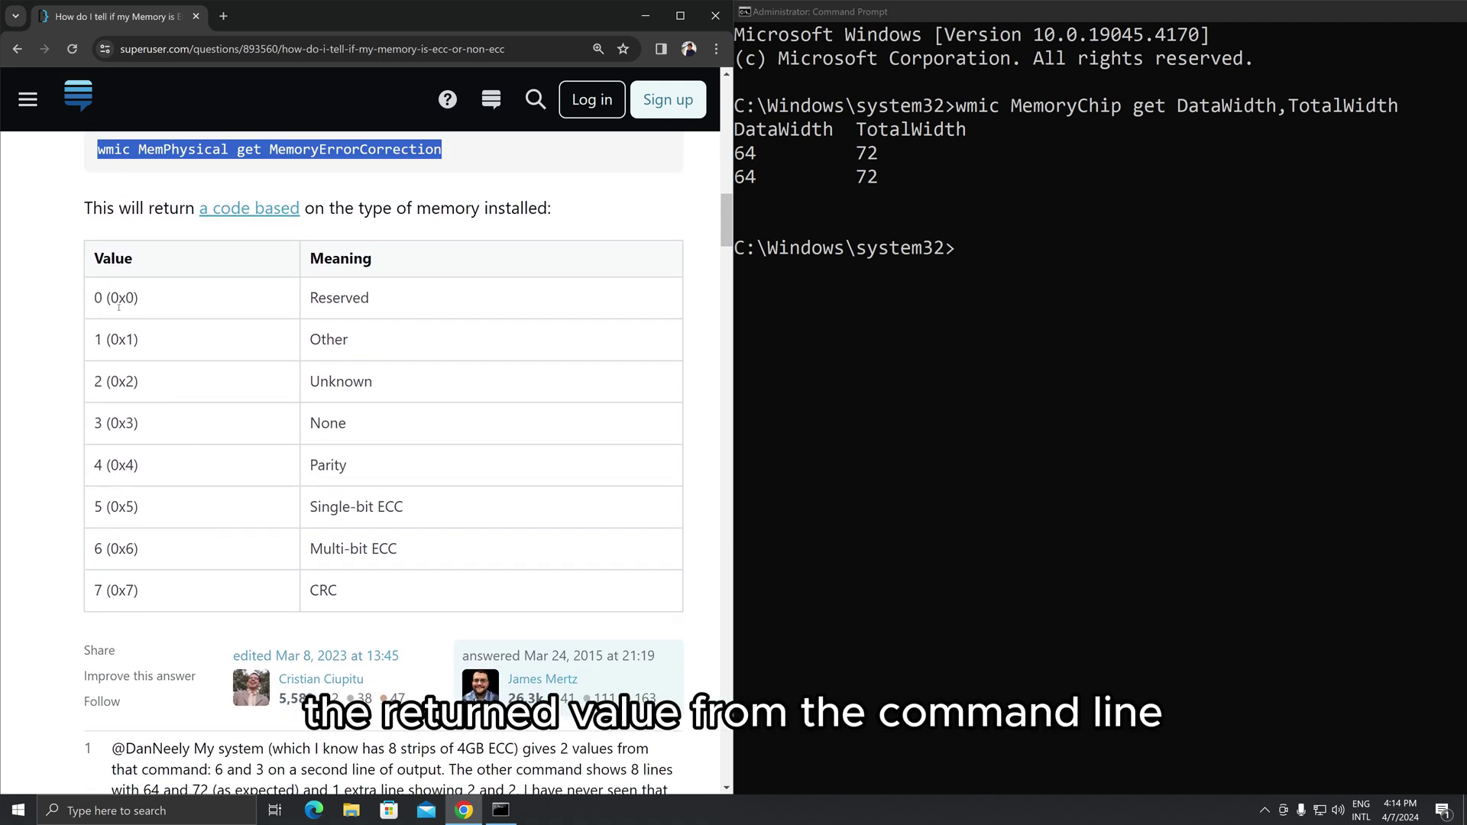
{"action": "left_click", "coordinate": [997, 260]}
{"action": "key", "text": "ctrl+v"}
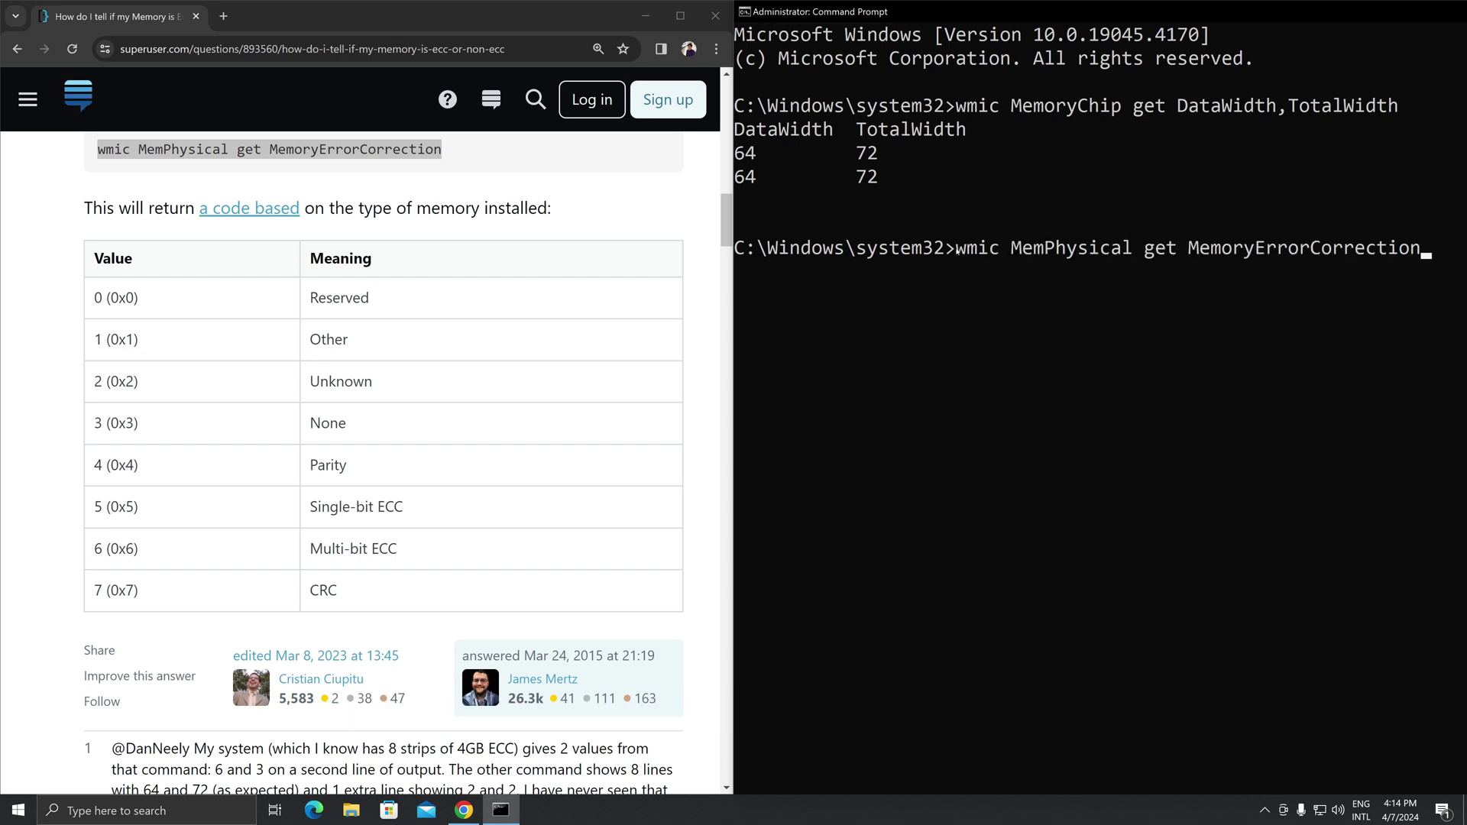
{"action": "key", "text": "Return"}
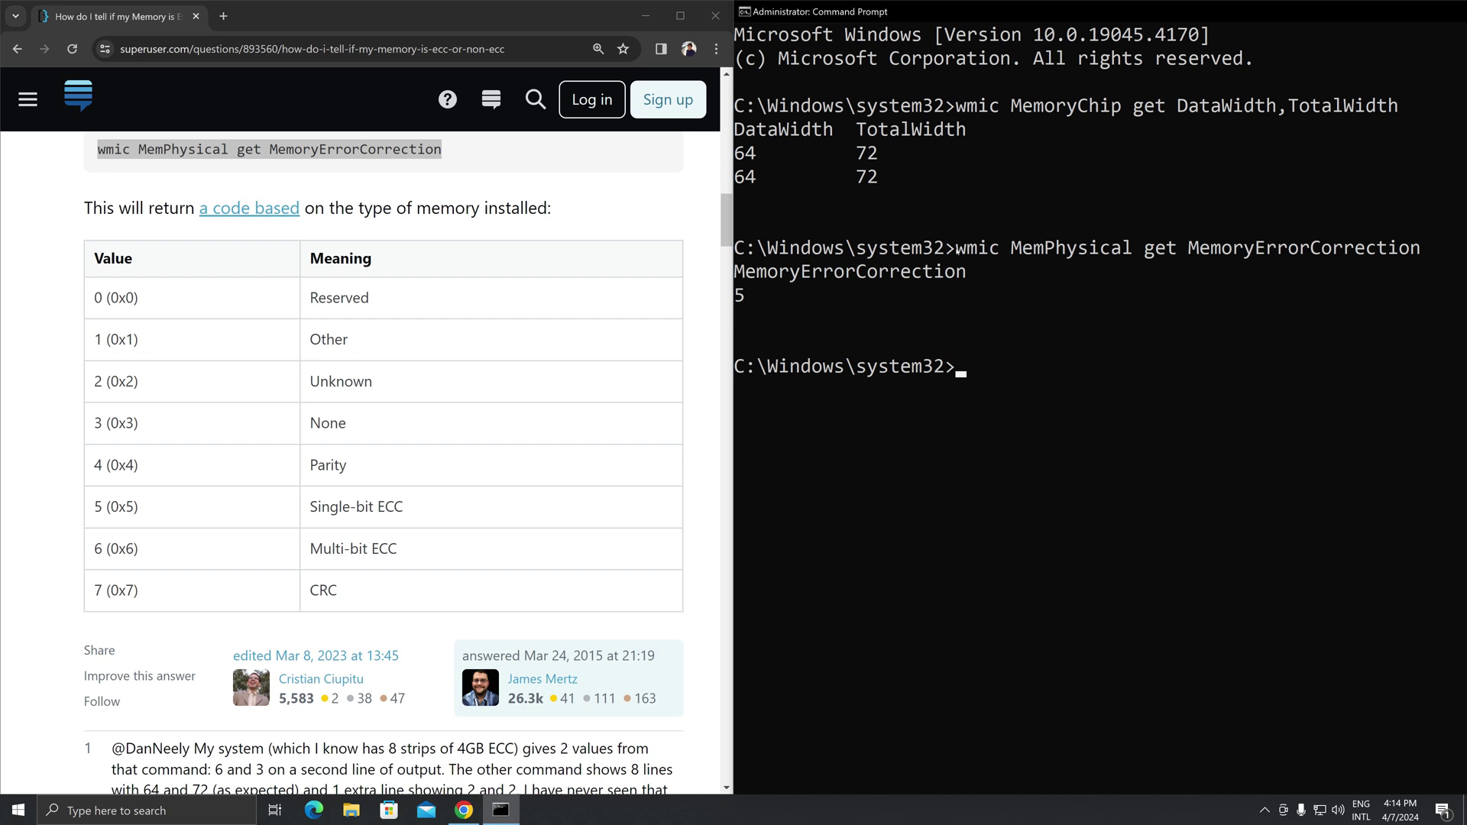
- Compare the returned MemoryErrorCorrection value with the Single-bit ECC and Multi-bit ECC rows of the answer's table
{"action": "left_click_drag", "start_coordinate": [746, 294], "coordinate": [729, 297]}
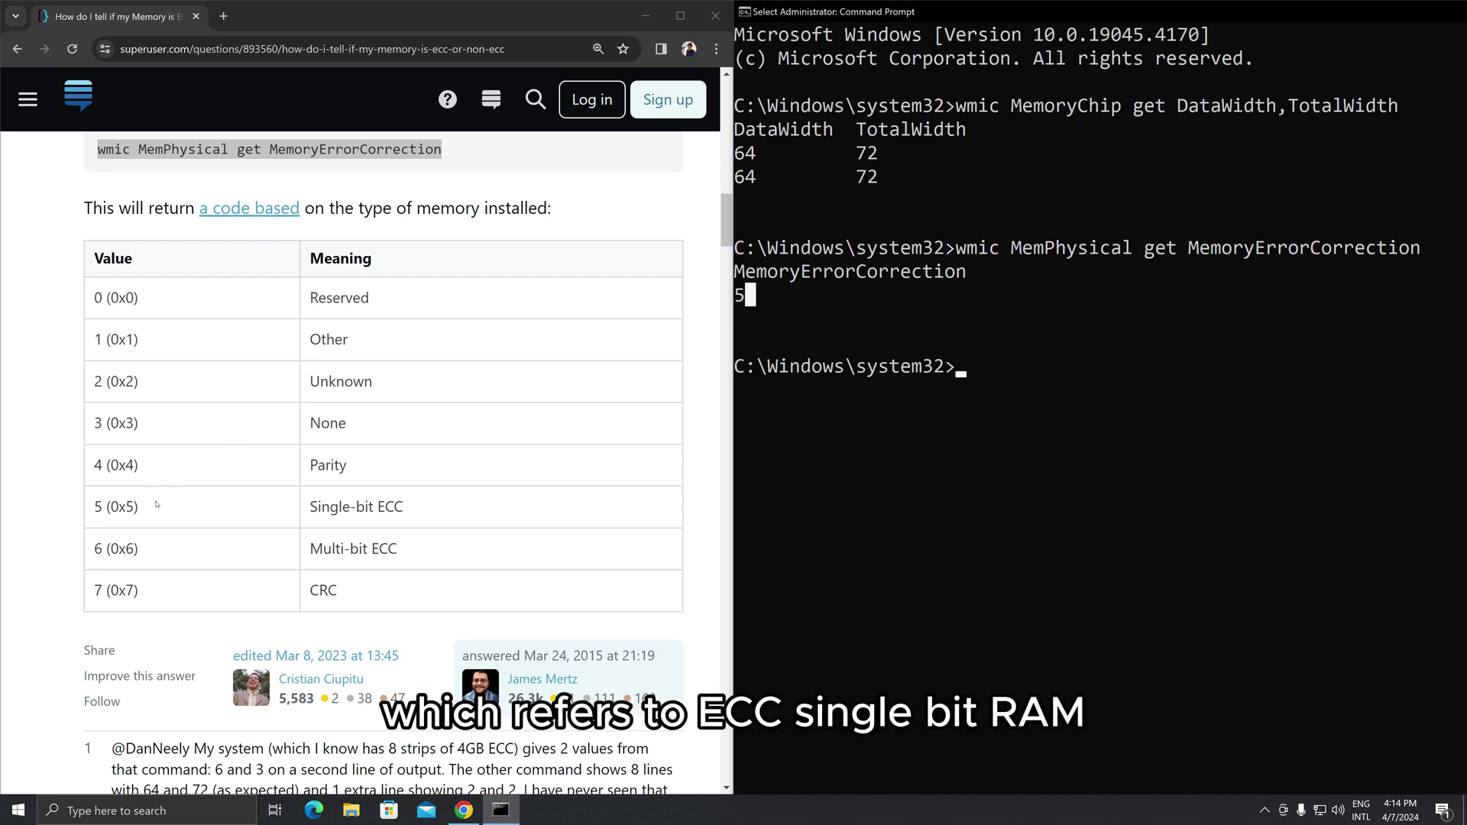
{"action": "left_click_drag", "start_coordinate": [157, 504], "coordinate": [391, 504]}
{"action": "left_click", "coordinate": [116, 500]}
{"action": "left_click", "coordinate": [406, 549]}
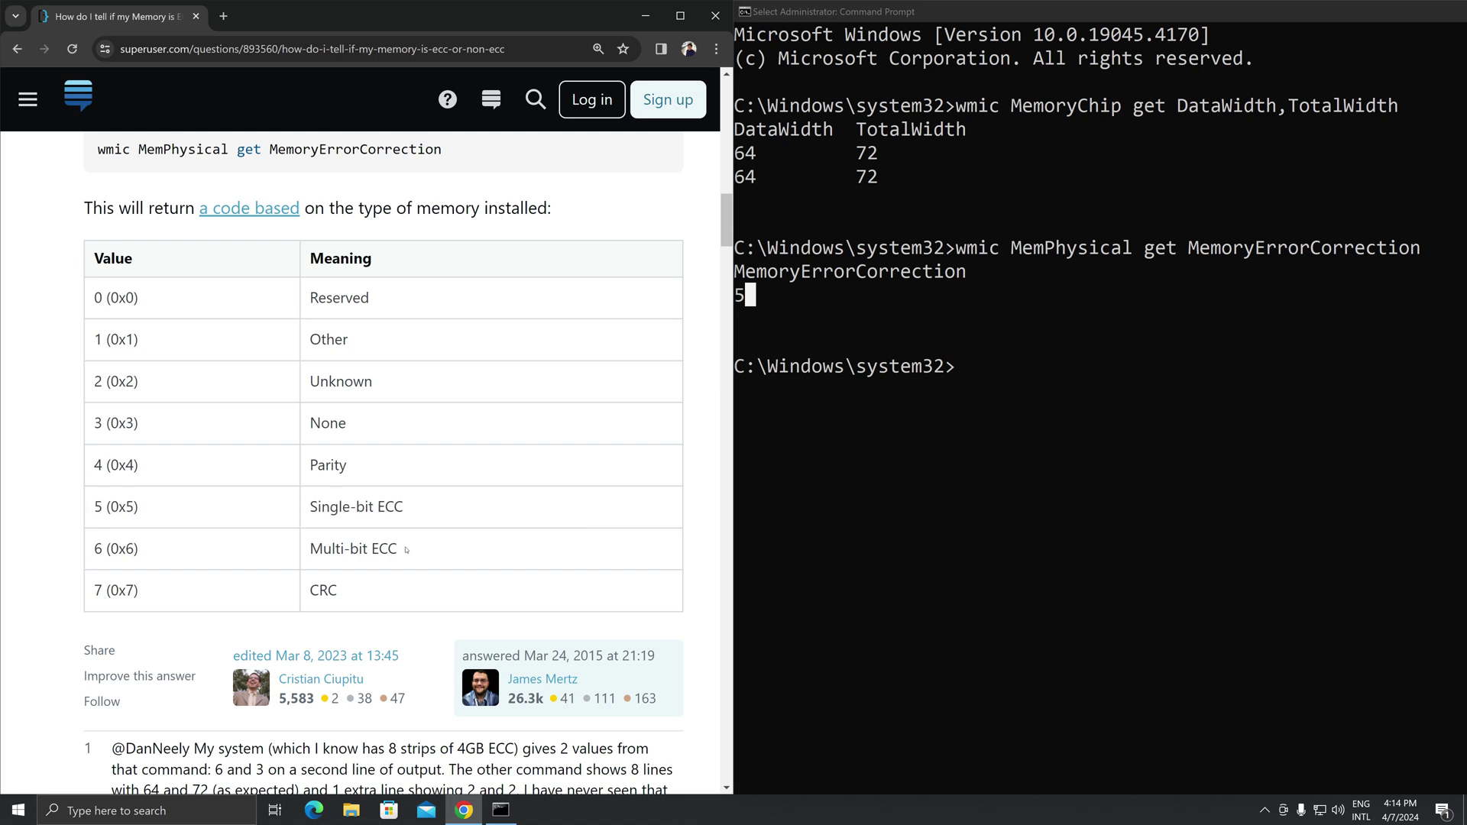
{"action": "triple_click", "coordinate": [399, 549]}
{"action": "left_click", "coordinate": [405, 555]}
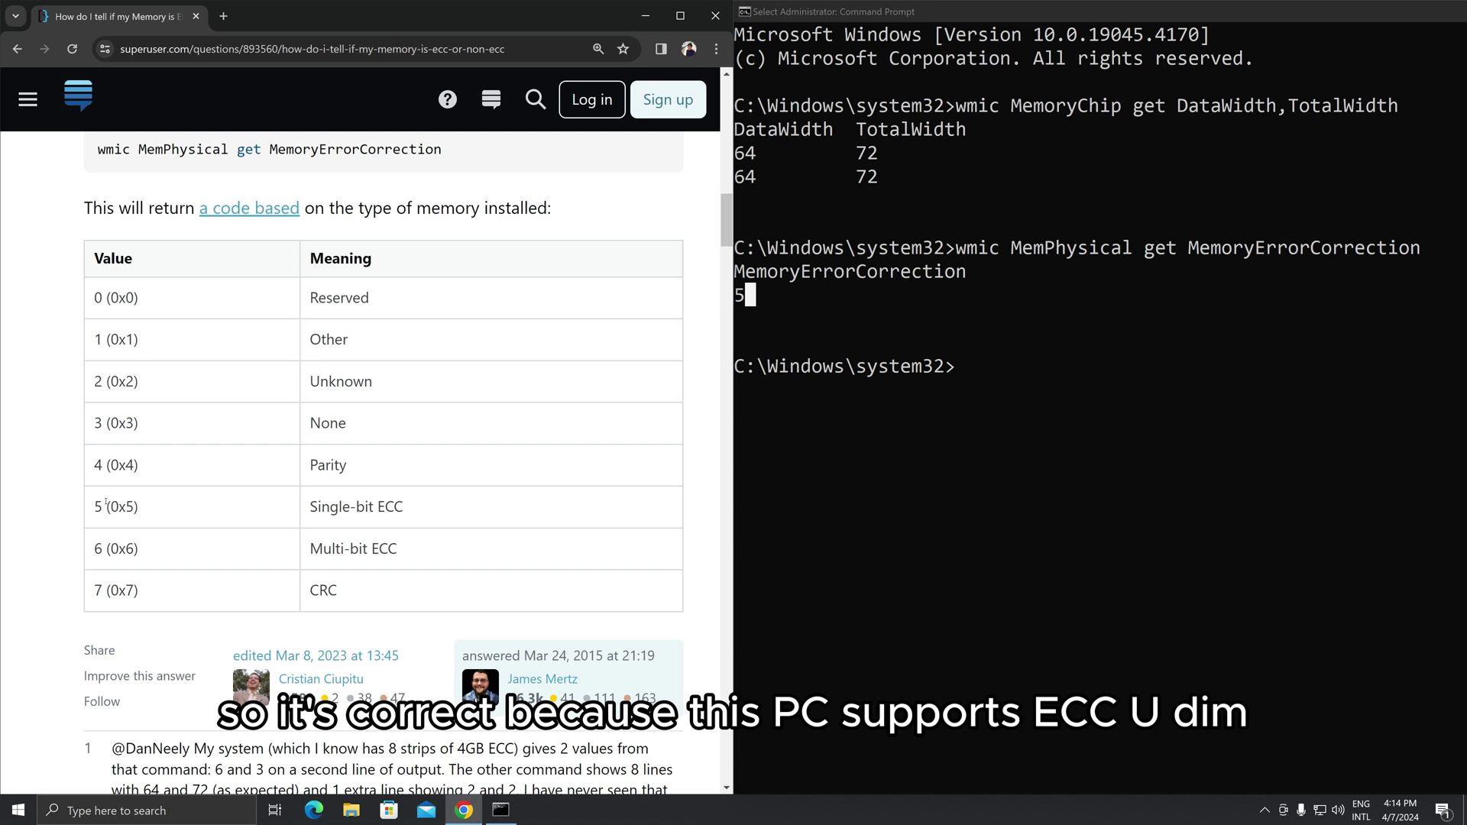
{"action": "left_click_drag", "start_coordinate": [103, 502], "coordinate": [429, 524]}
{"action": "left_click", "coordinate": [776, 368]}
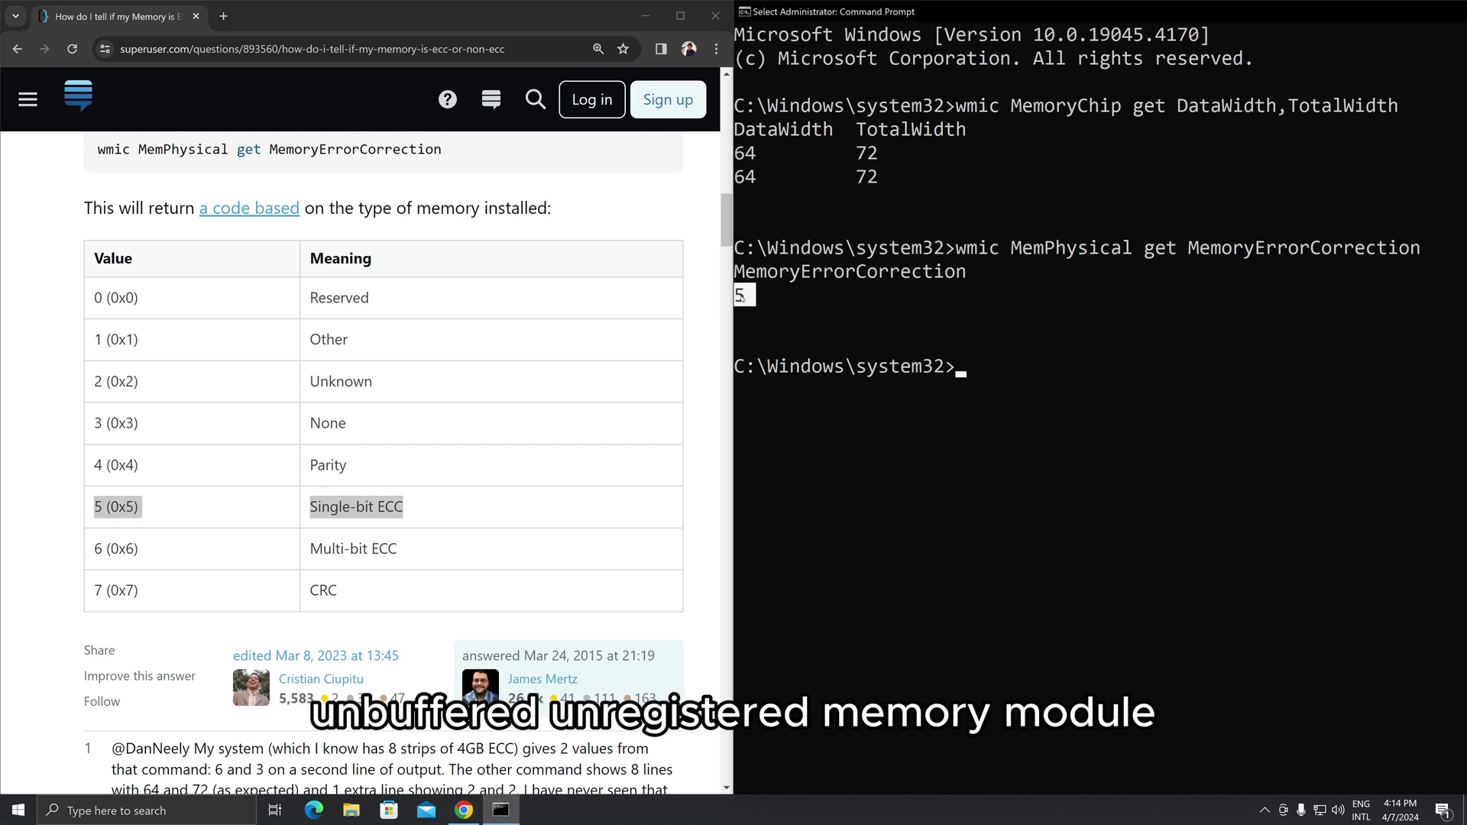
- Close the browser window and move the Command Prompt window out of its snapped position on the desktop
{"action": "left_click", "coordinate": [715, 15]}
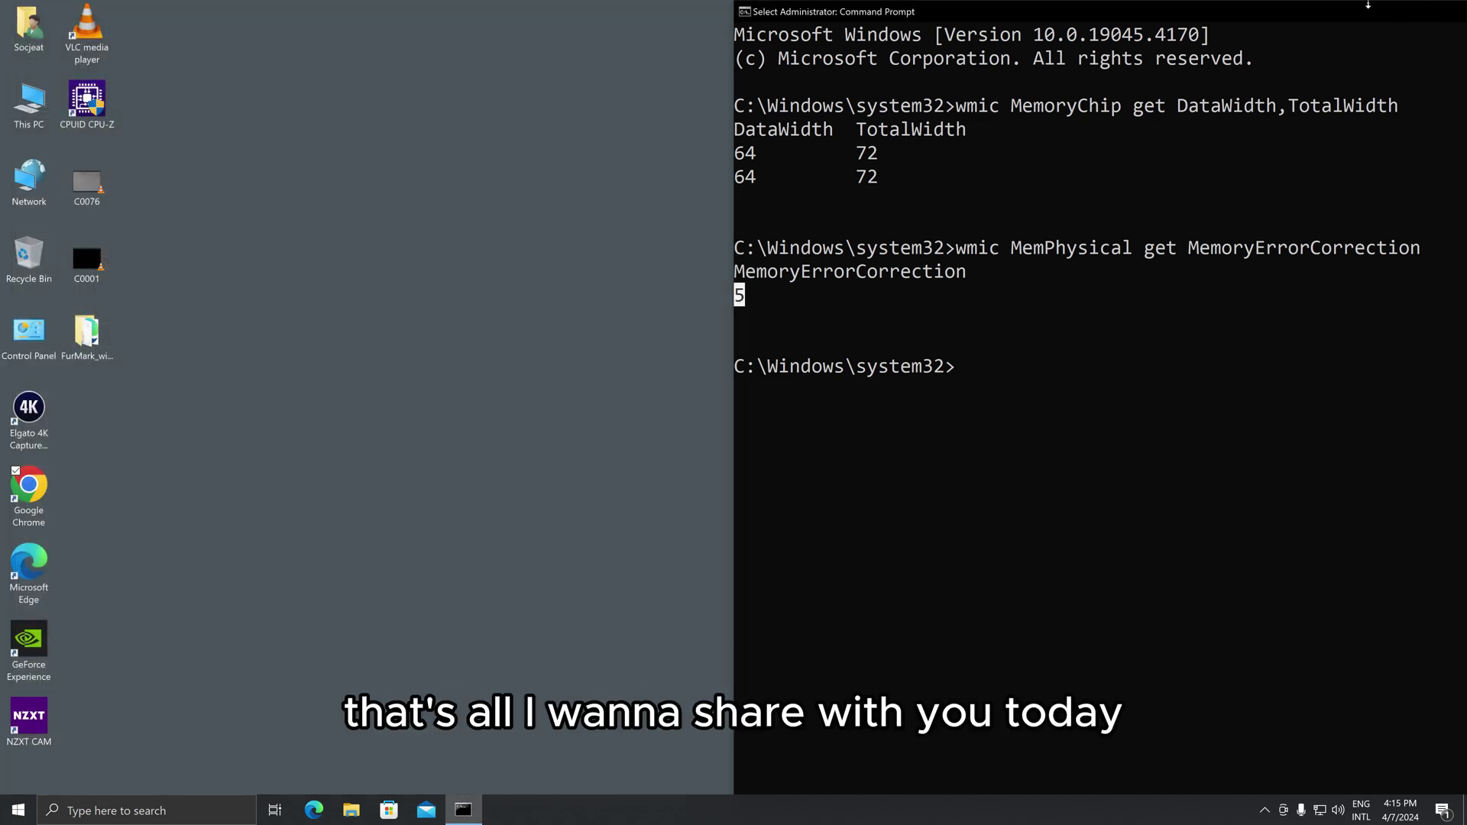
{"action": "left_click_drag", "start_coordinate": [1107, 11], "coordinate": [1107, 137]}
{"action": "left_click_drag", "start_coordinate": [1281, 171], "coordinate": [665, 151]}
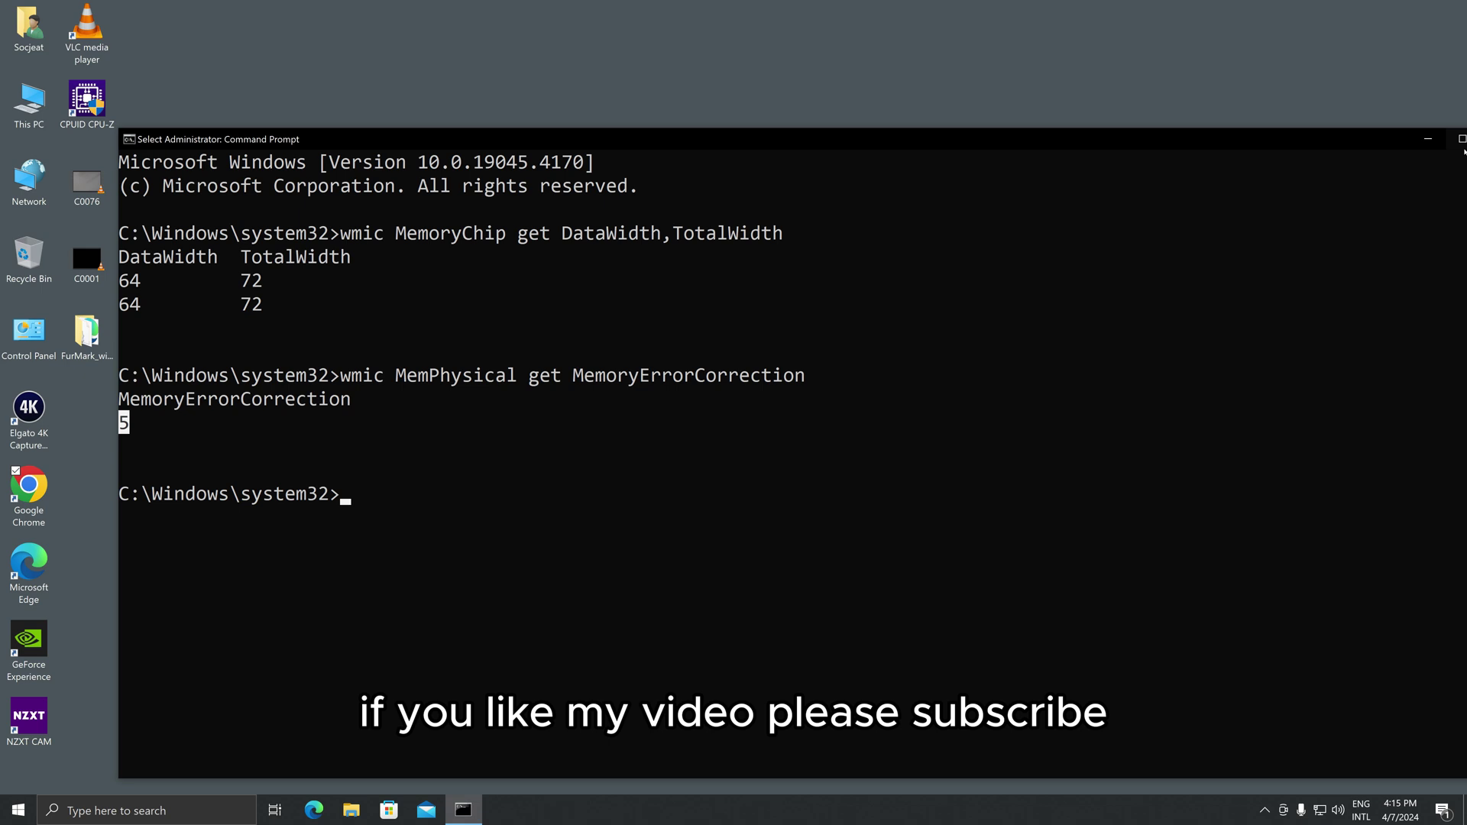
{"action": "left_click_drag", "start_coordinate": [1375, 145], "coordinate": [710, 218]}
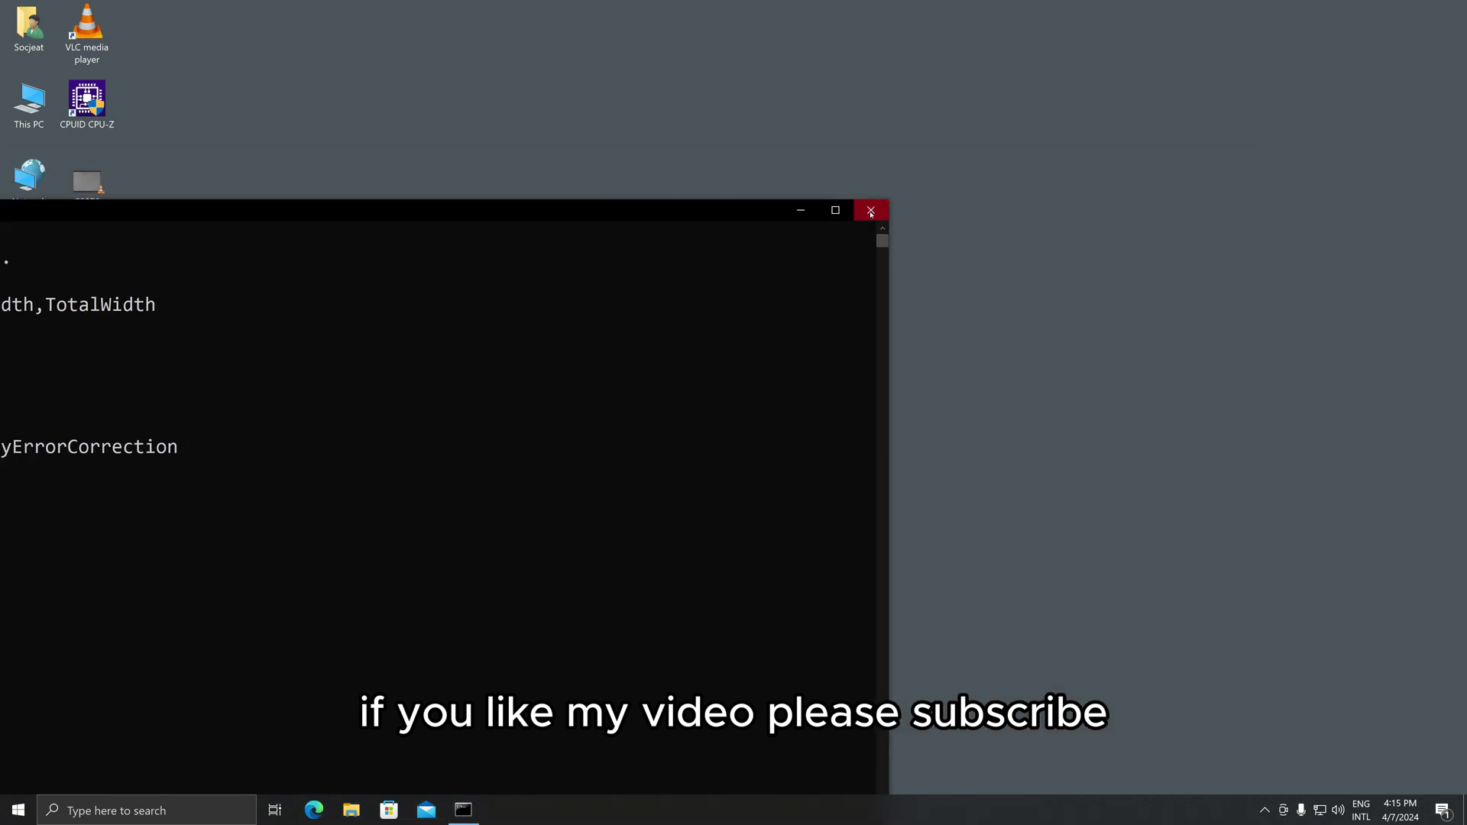